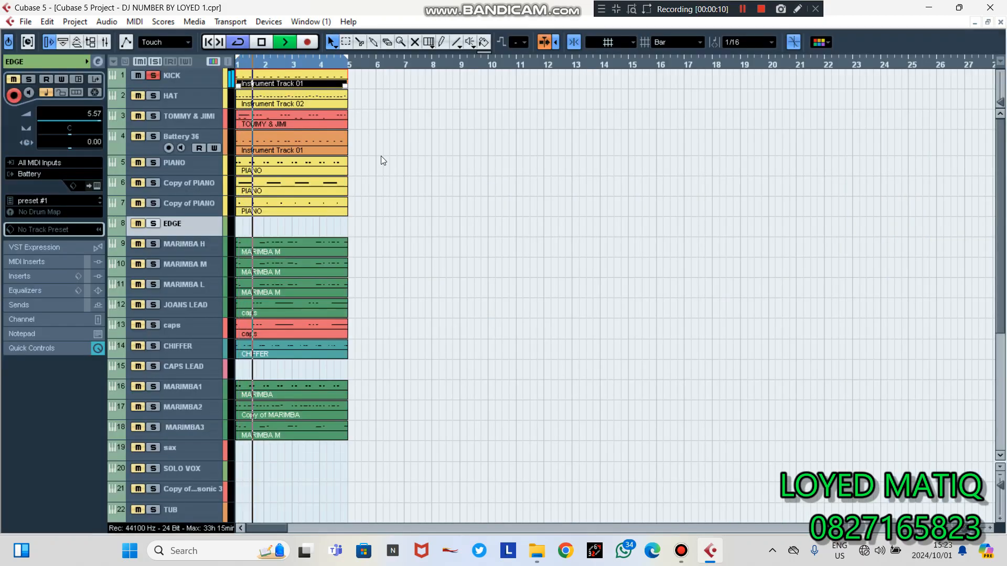
Step: Solo the HAT track alongside KICK and examine the notes of its part in the Key Editor
{"action": "left_click", "coordinate": [186, 72]}
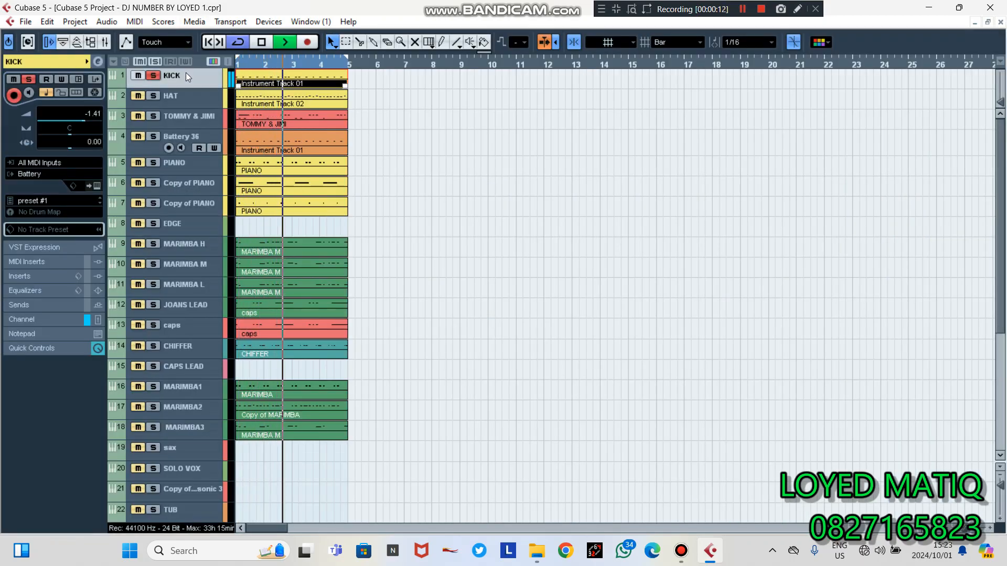
{"action": "left_click", "coordinate": [153, 96]}
{"action": "left_click", "coordinate": [171, 96]}
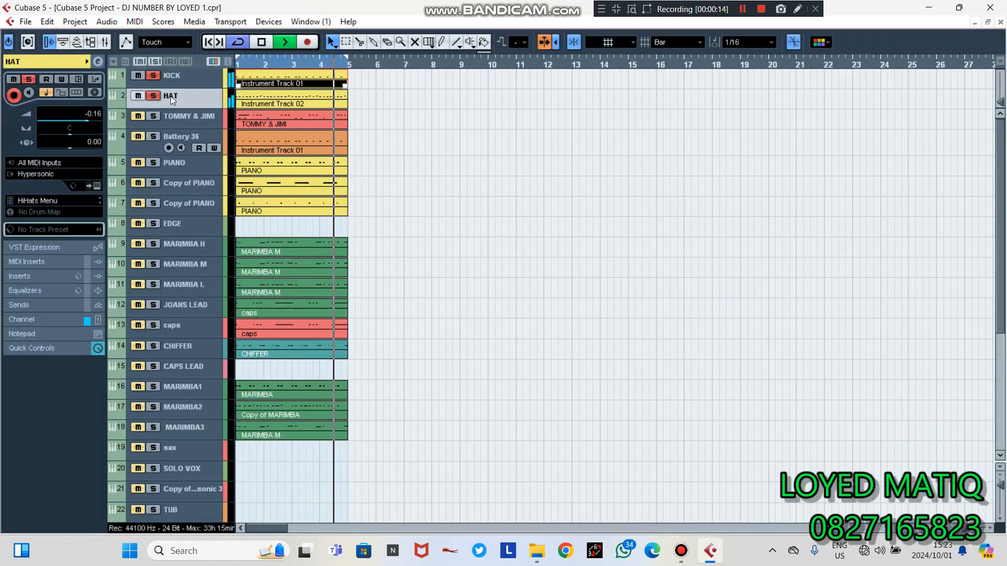
{"action": "double_click", "coordinate": [269, 96]}
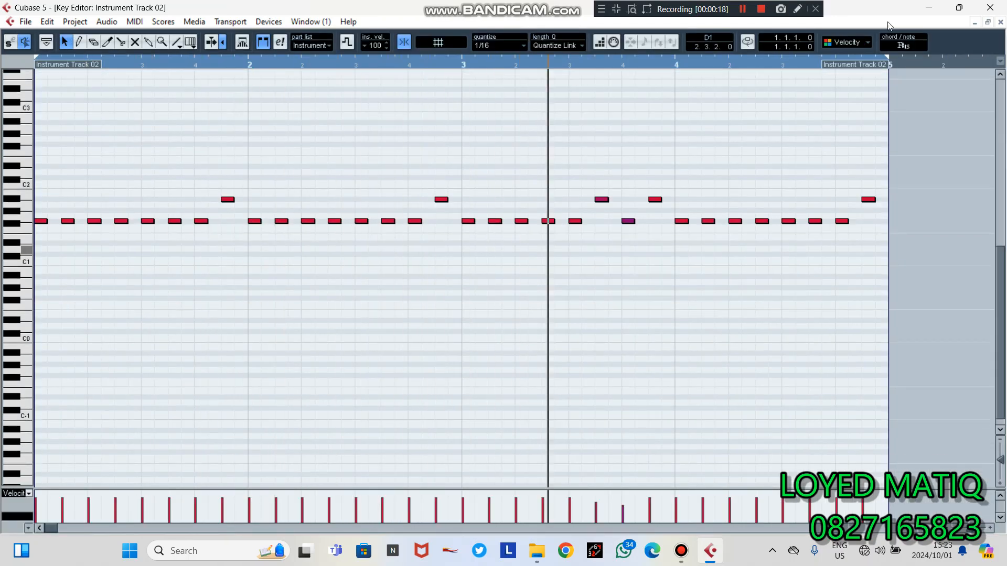
{"action": "left_click", "coordinate": [1000, 23]}
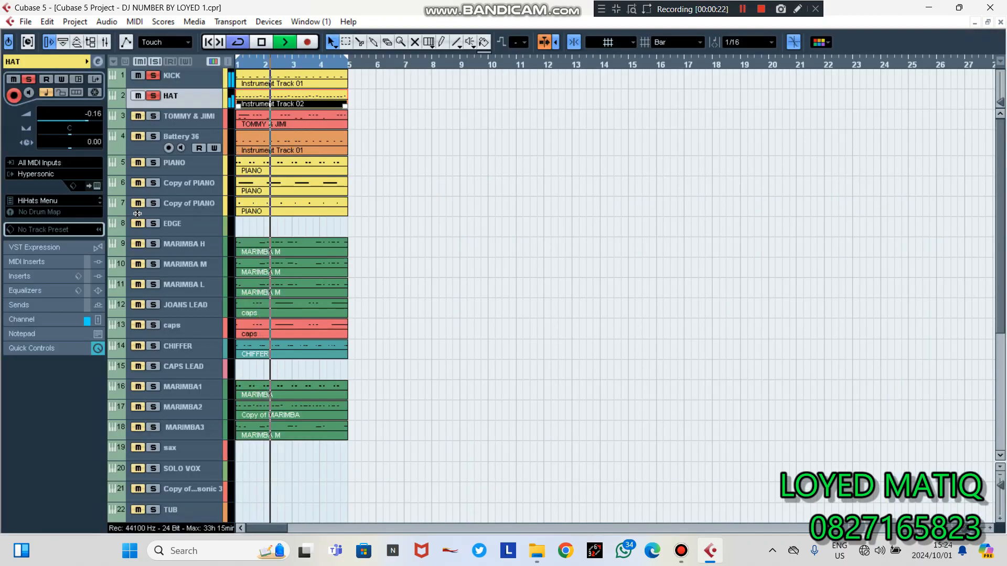
Step: Locate the HAT track's loaded patch in Hypersonic's load list, closing the instrument and stopping playback once checked
{"action": "left_click", "coordinate": [93, 185]}
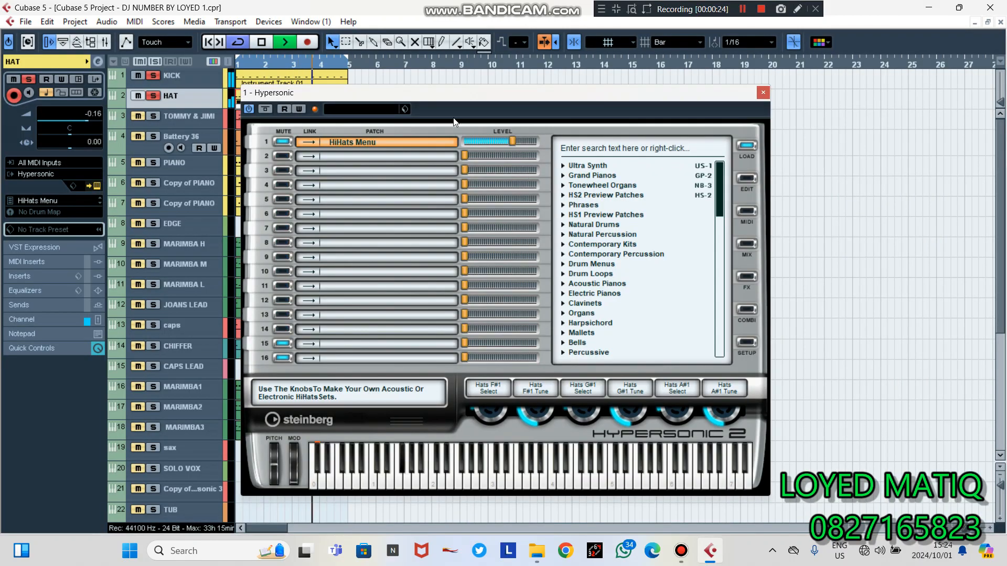
{"action": "right_click", "coordinate": [414, 144]}
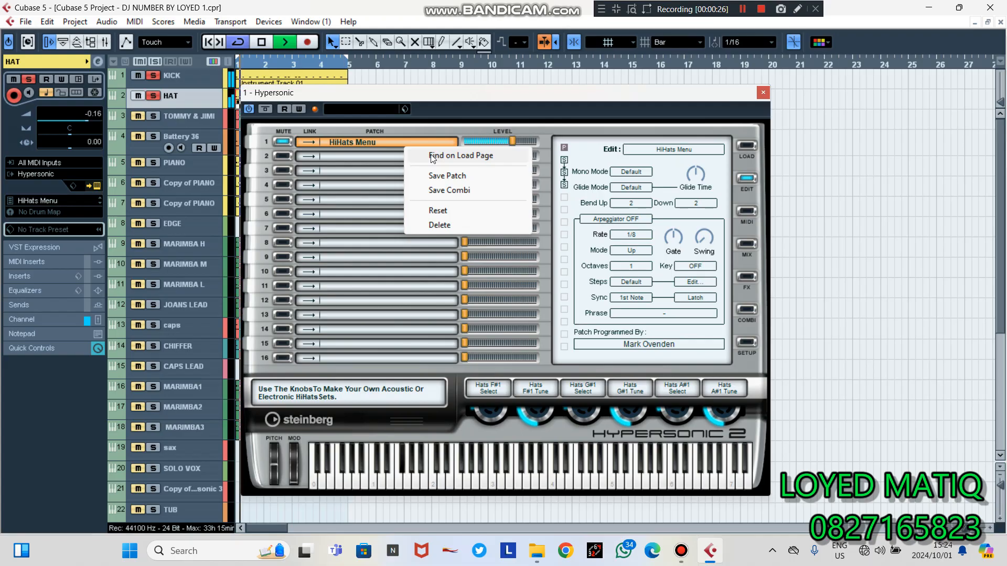
{"action": "left_click", "coordinate": [434, 157]}
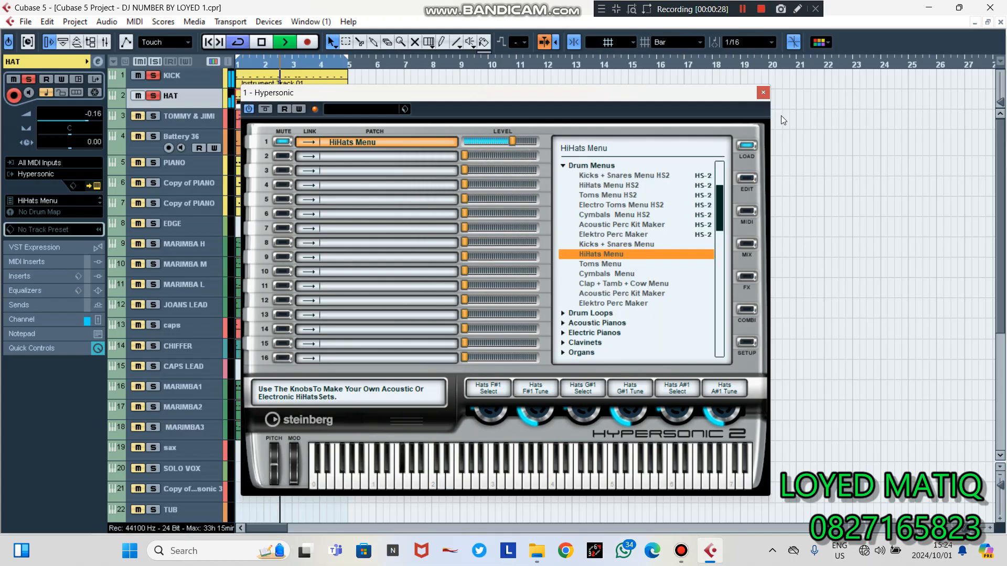
{"action": "left_click", "coordinate": [765, 92]}
{"action": "key", "text": "space"}
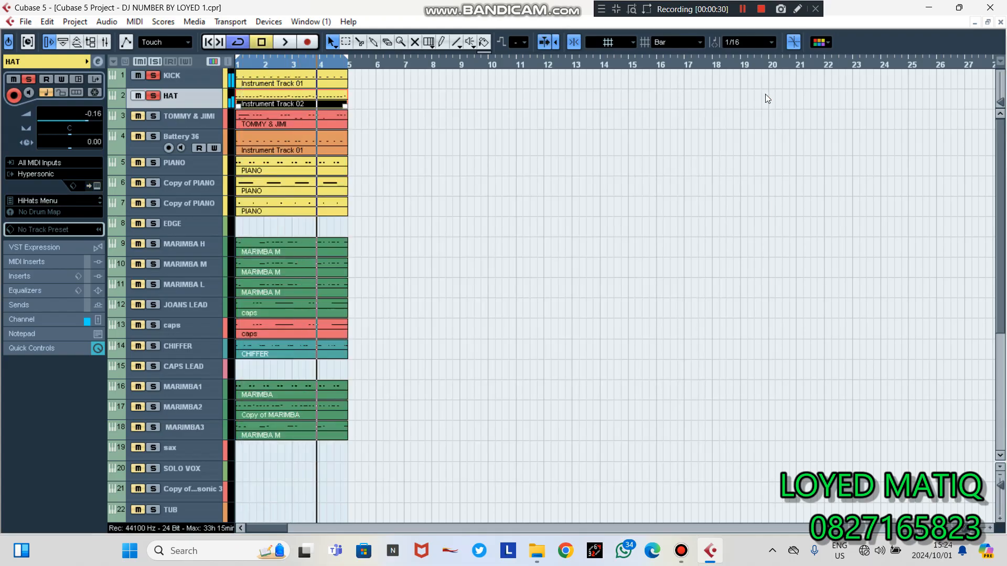
Step: Audition only the TOMMY & JIMI track and examine its high and low notes in the Key Editor
{"action": "left_click", "coordinate": [138, 96]}
{"action": "left_click", "coordinate": [152, 116]}
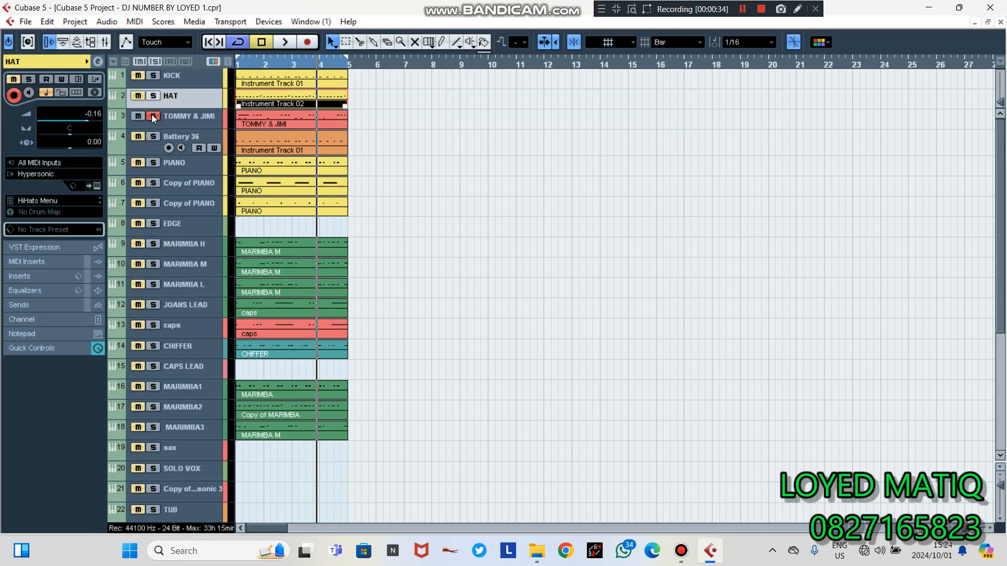
{"action": "key", "text": "space"}
{"action": "left_click", "coordinate": [177, 112]}
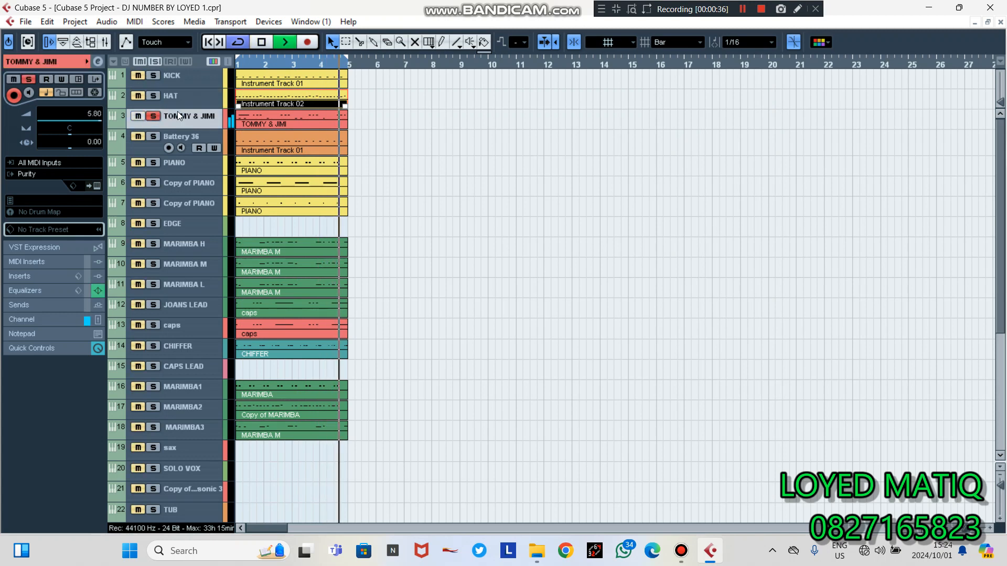
{"action": "double_click", "coordinate": [271, 119]}
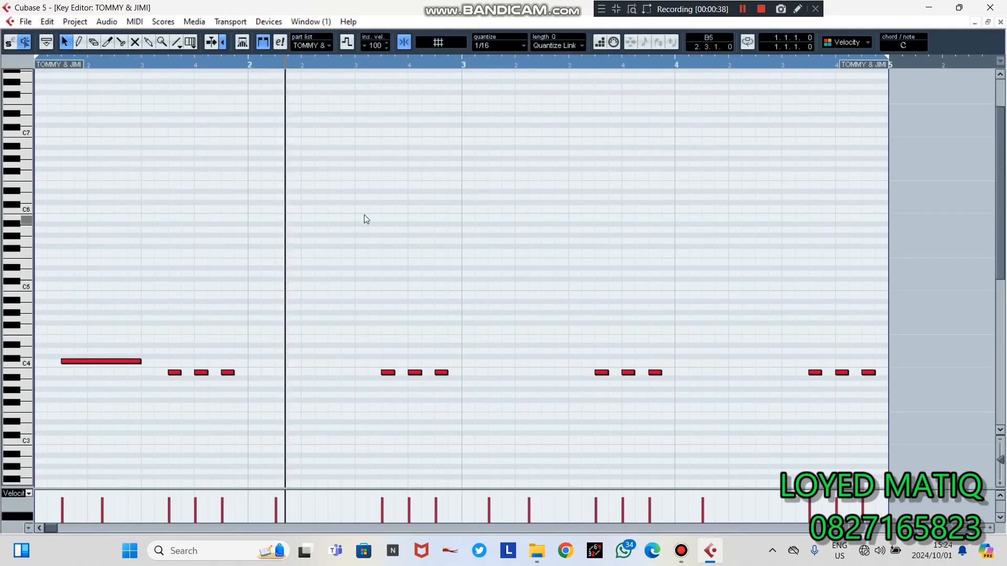
{"action": "scroll", "coordinate": [691, 257], "scroll_direction": "down", "scroll_amount": 6}
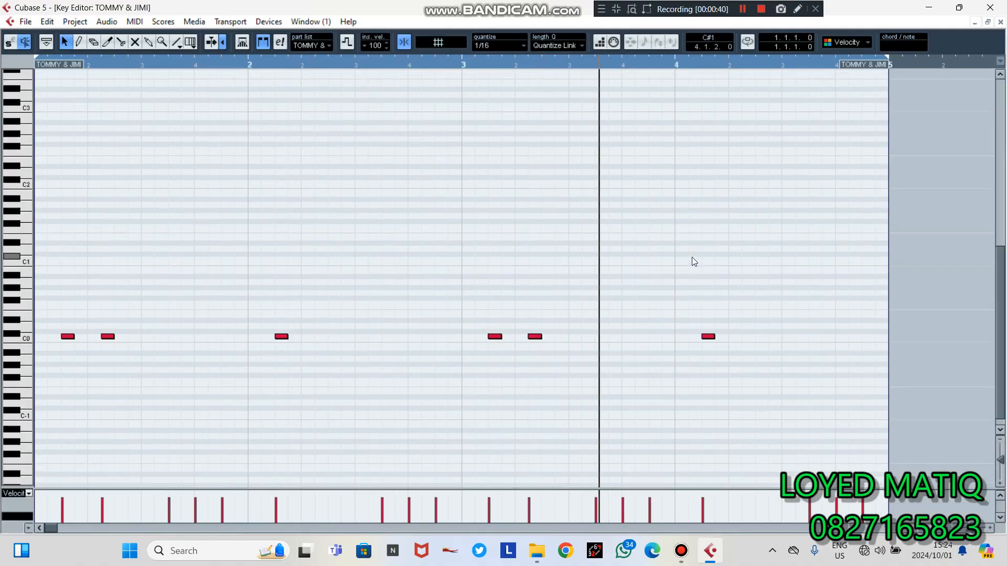
{"action": "scroll", "coordinate": [691, 256], "scroll_direction": "up", "scroll_amount": 3}
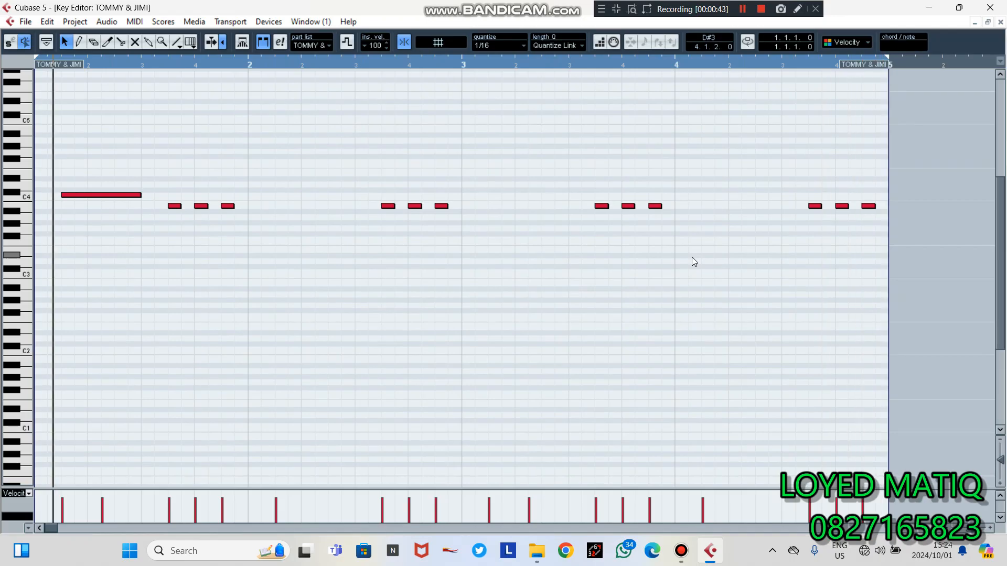
{"action": "key", "text": "Return"}
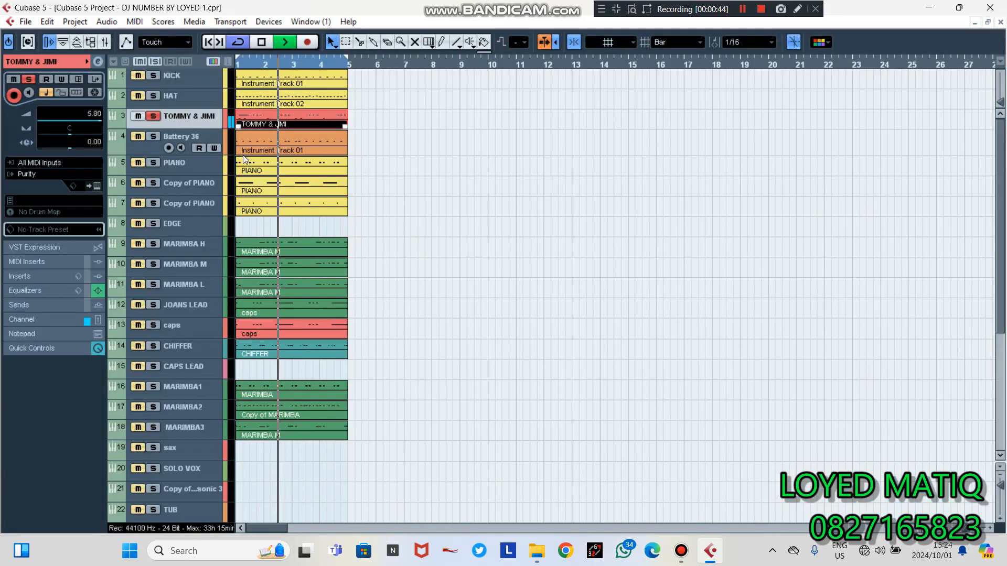
Step: Check which preset the TOMMY & JIMI track uses in Purity, closing the instrument and stopping playback once checked
{"action": "left_click", "coordinate": [96, 186]}
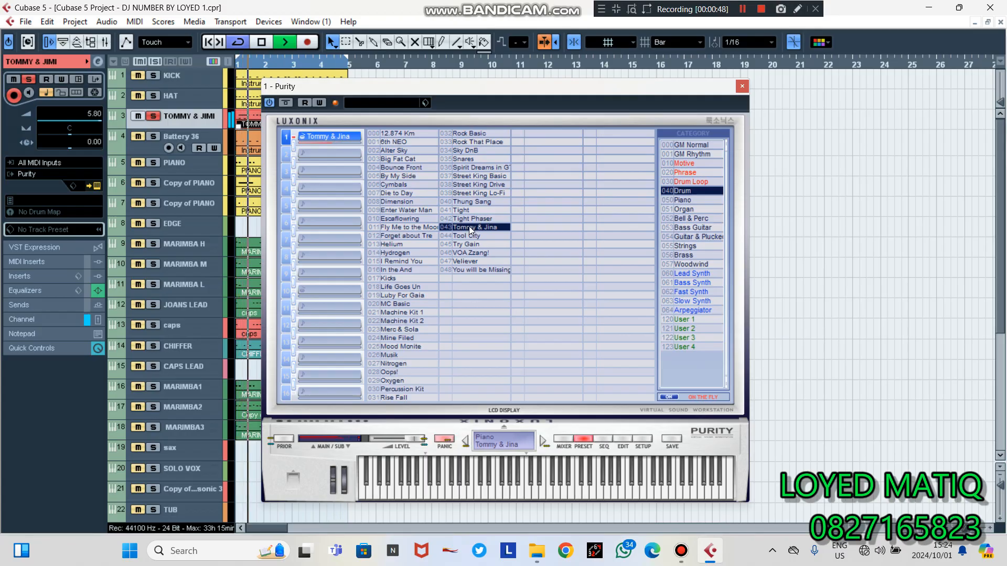
{"action": "left_click", "coordinate": [742, 85]}
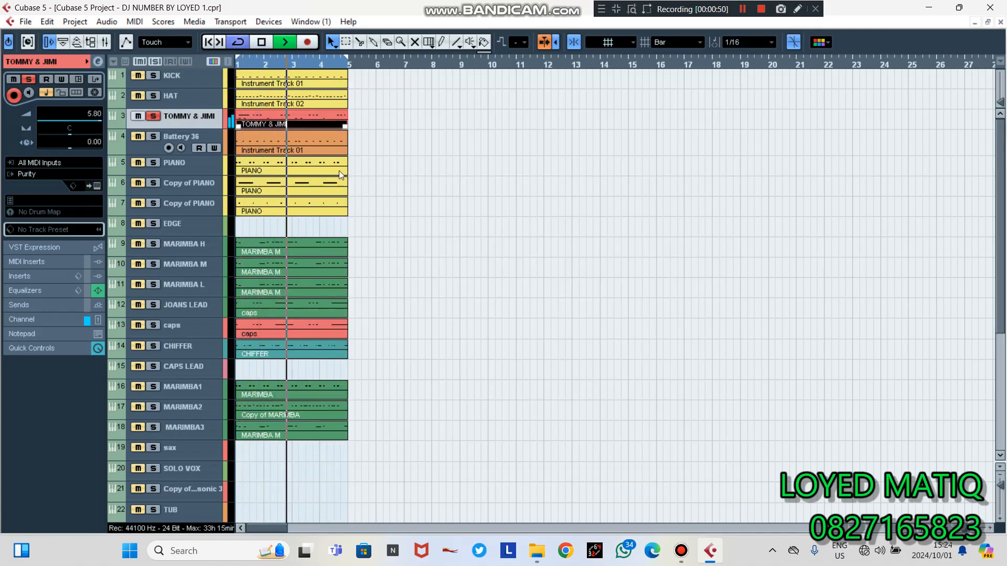
{"action": "key", "text": "space"}
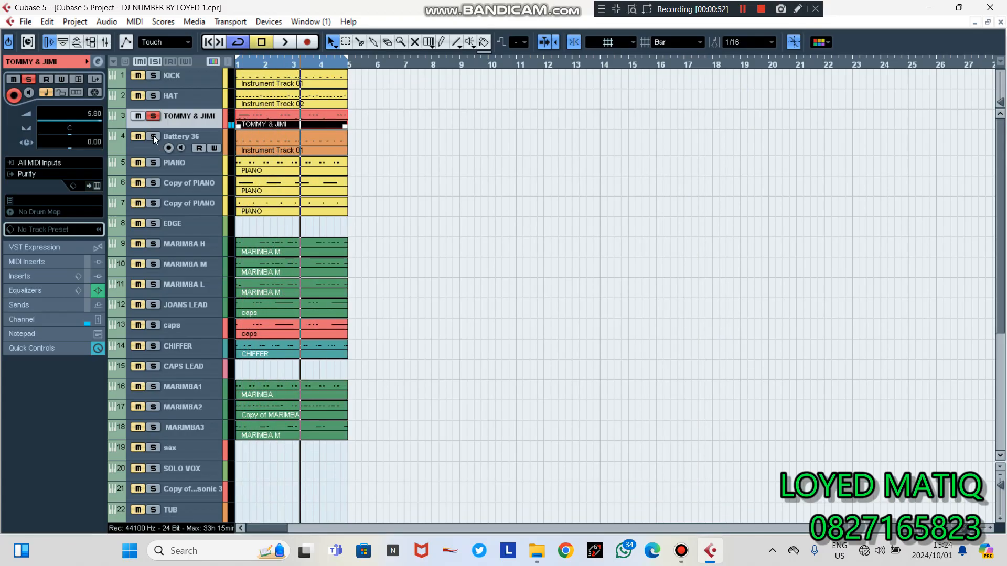
Step: Take TOMMY & JIMI out of solo, play the Battery 36 track and examine its notes in the Key Editor
{"action": "left_click", "coordinate": [138, 116]}
{"action": "key", "text": "space"}
{"action": "double_click", "coordinate": [272, 140]}
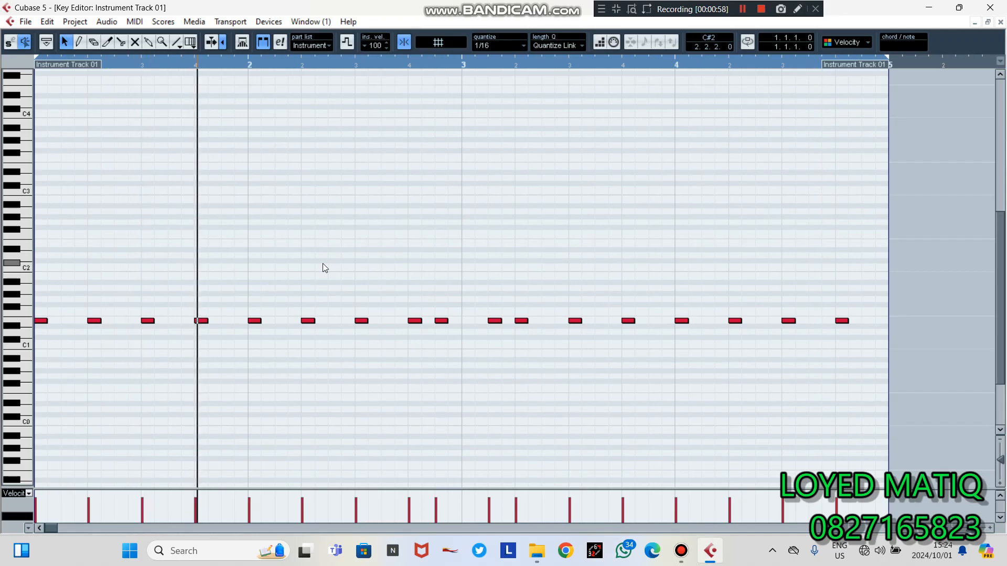
{"action": "left_click", "coordinate": [1000, 22]}
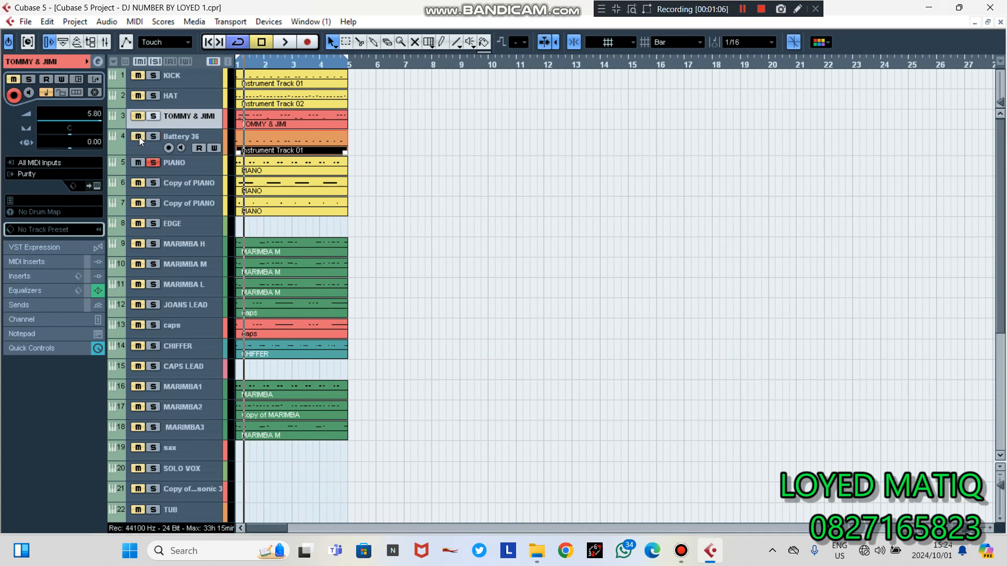
Step: Examine the chord notes of the soloed PIANO part in the Key Editor
{"action": "double_click", "coordinate": [292, 164]}
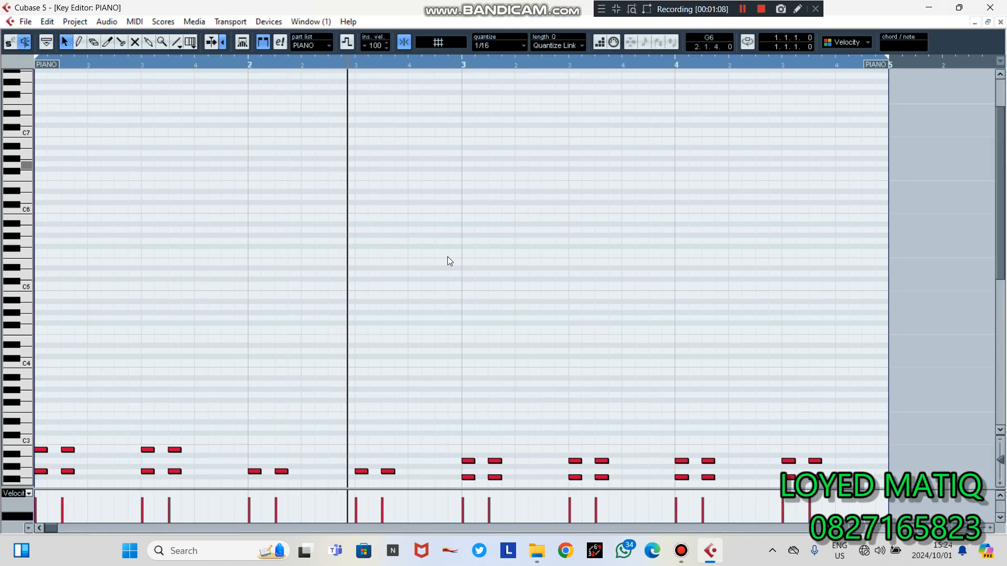
{"action": "scroll", "coordinate": [448, 260], "scroll_direction": "down", "scroll_amount": 2}
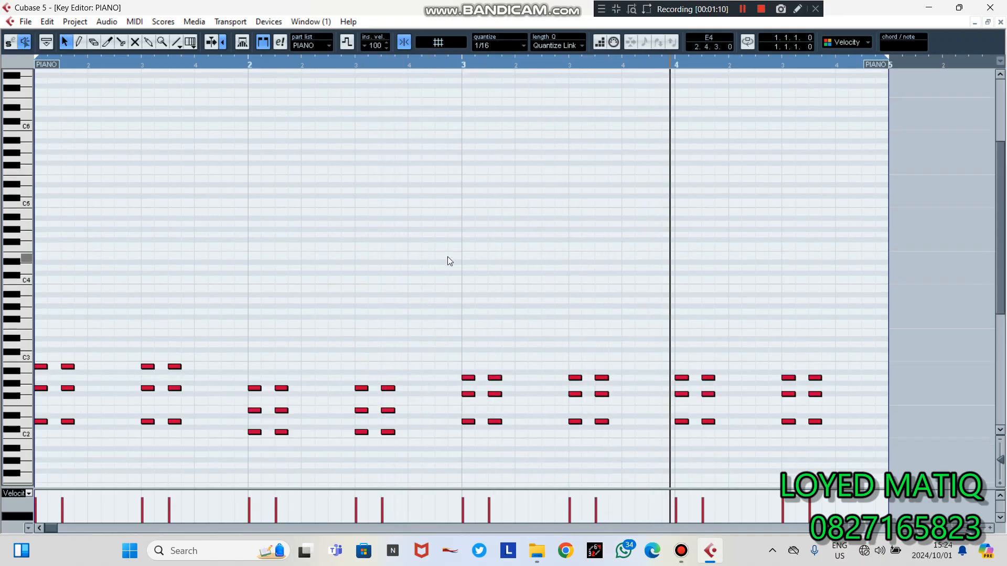
{"action": "left_click", "coordinate": [998, 23]}
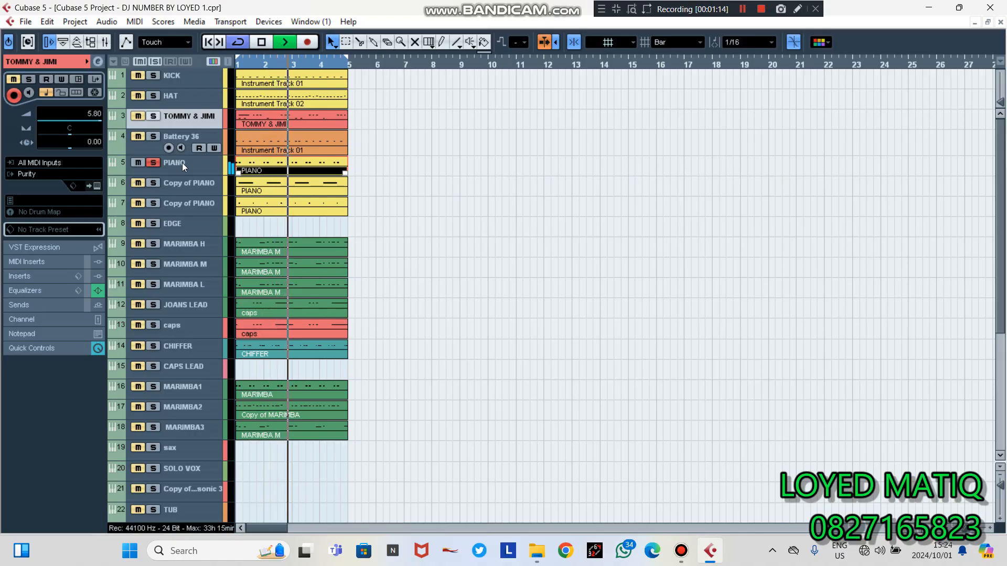
Step: Locate the PIANO track's loaded patch in Hypersonic's load list, closing the instrument and stopping playback once checked
{"action": "left_click", "coordinate": [97, 186]}
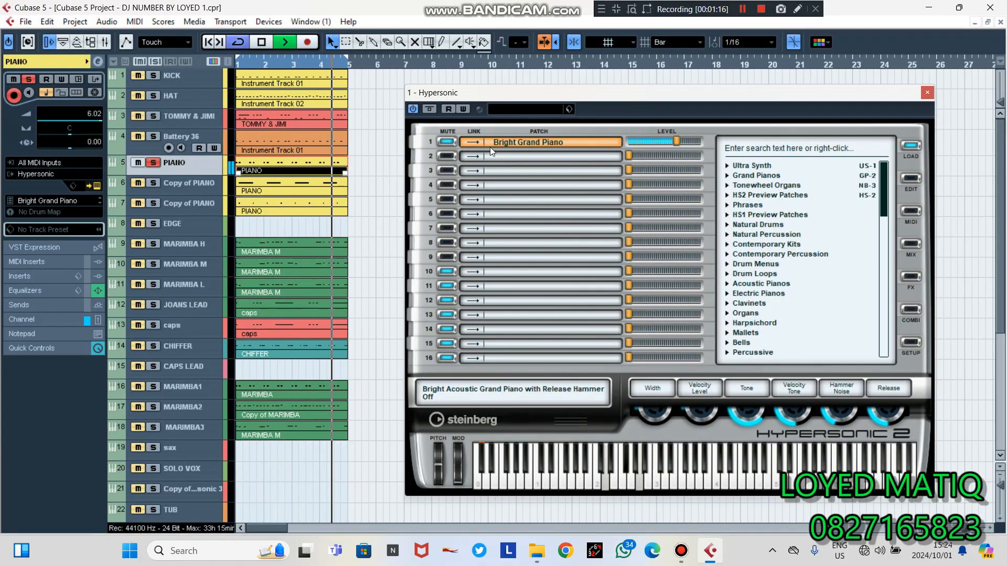
{"action": "right_click", "coordinate": [499, 146]}
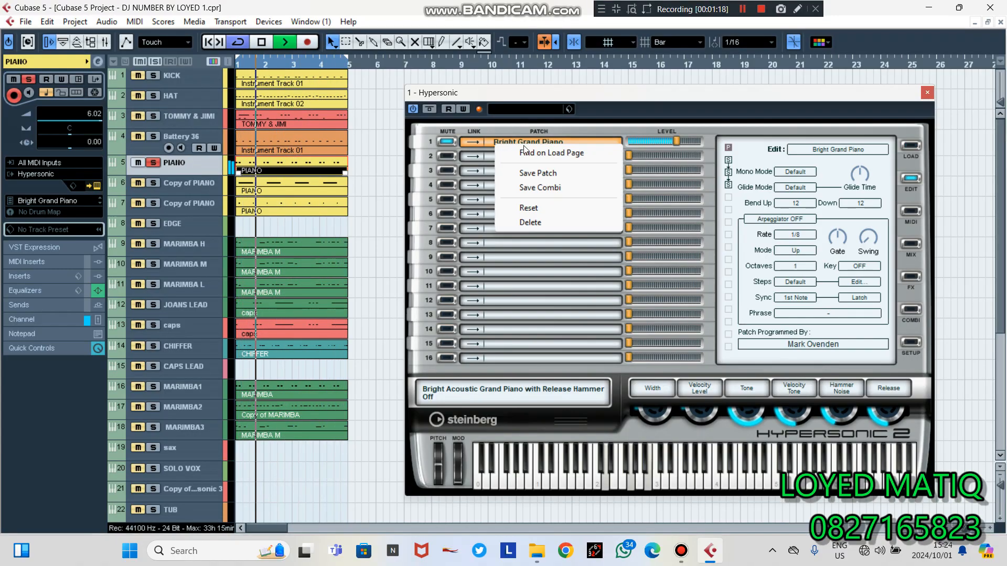
{"action": "left_click", "coordinate": [534, 152]}
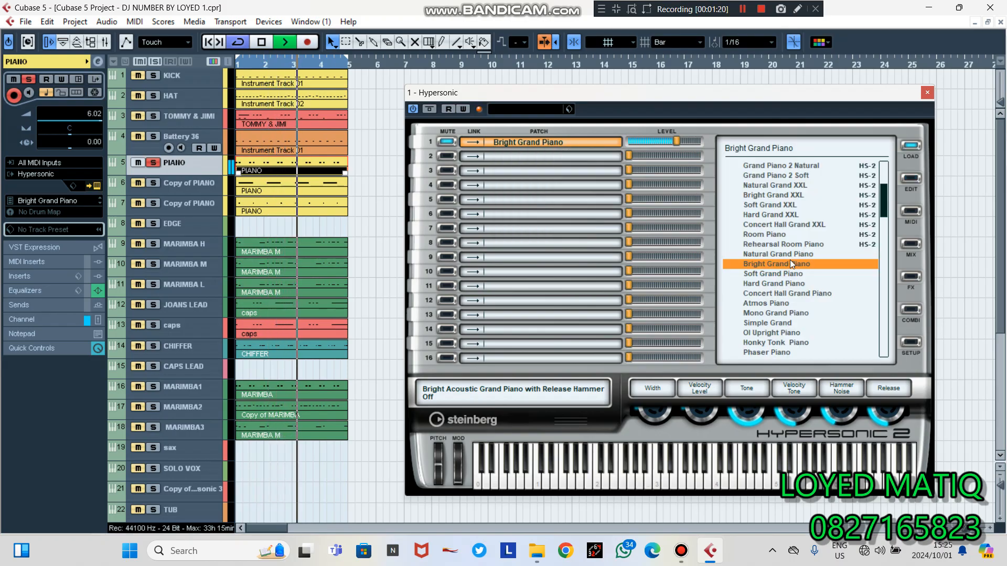
{"action": "left_click", "coordinate": [925, 95]}
{"action": "key", "text": "space"}
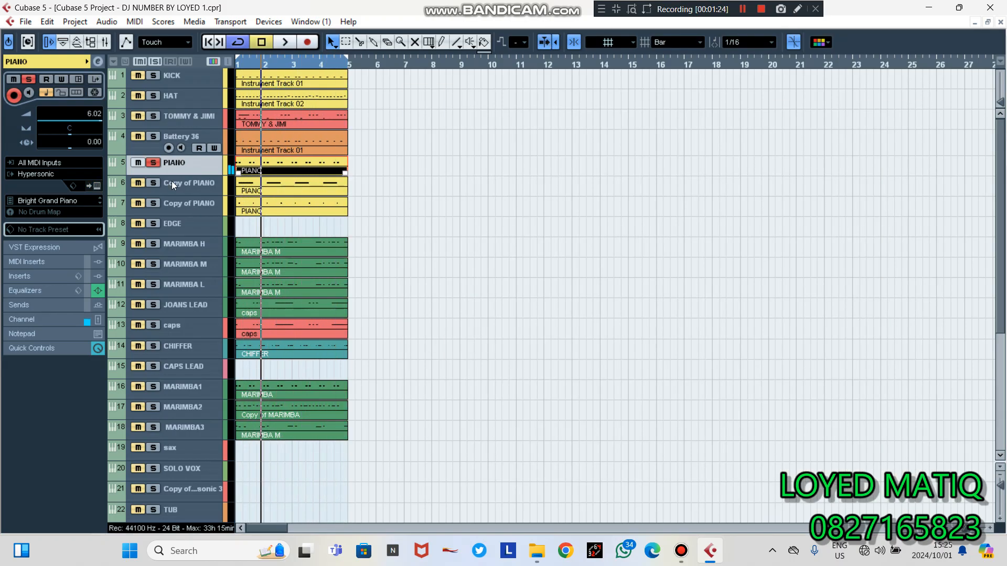
Step: Solo and play the Copy of PIANO on track 6 and examine its chord notes in the Key Editor
{"action": "left_click", "coordinate": [171, 183]}
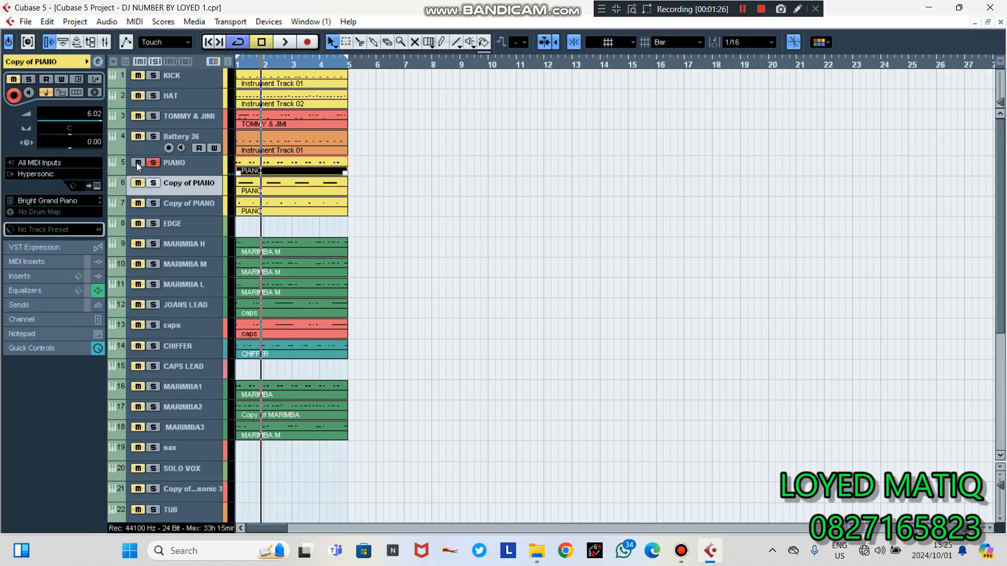
{"action": "left_click", "coordinate": [153, 183]}
{"action": "key", "text": "space"}
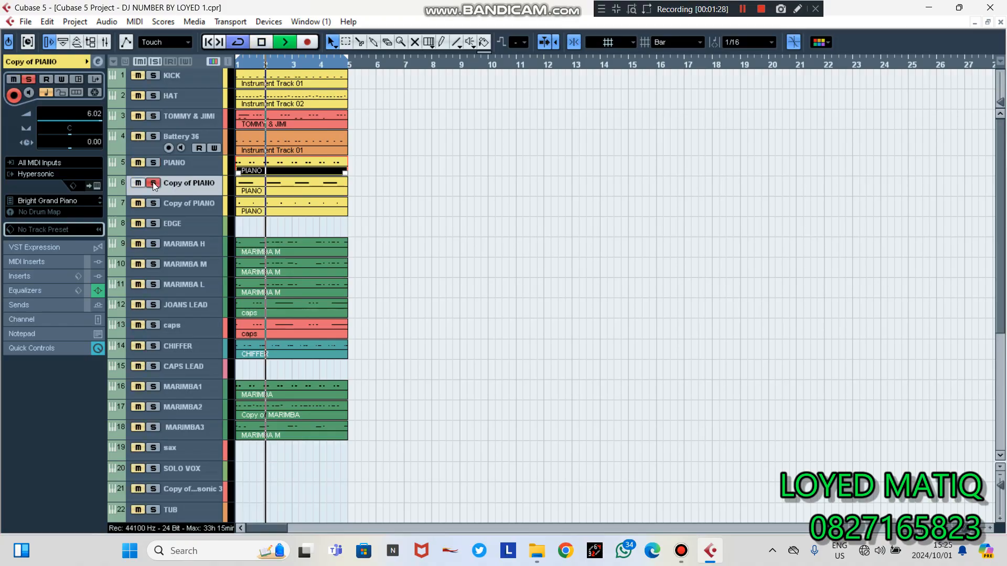
{"action": "left_click", "coordinate": [262, 187]}
{"action": "double_click", "coordinate": [262, 189]}
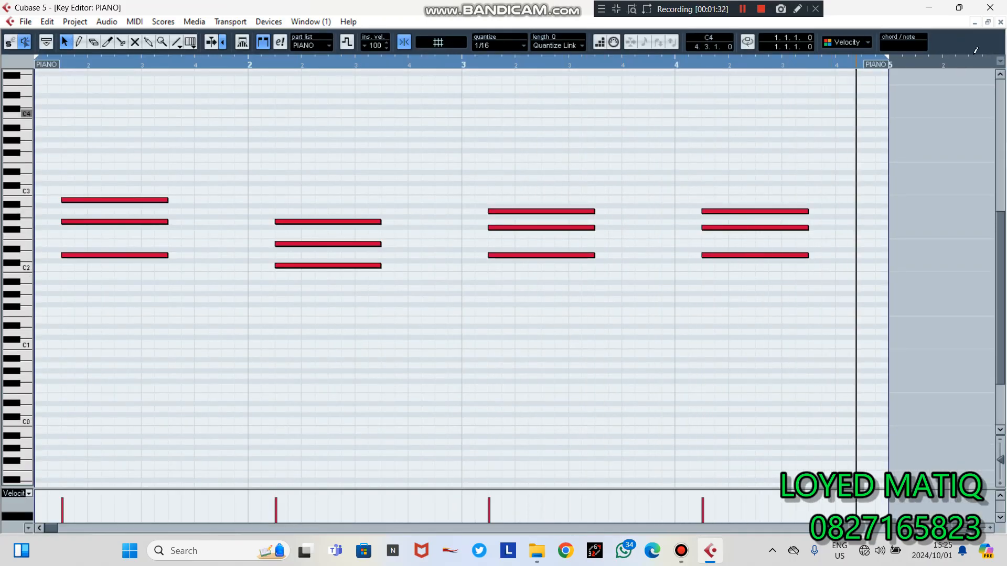
{"action": "left_click", "coordinate": [1000, 23]}
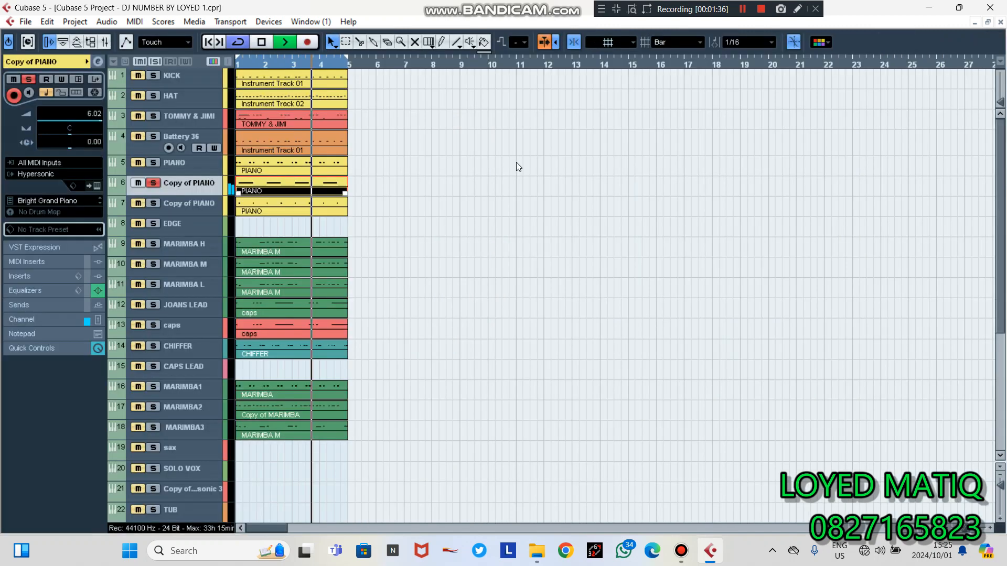
Step: Locate the patch loaded for the Copy of PIANO on track 6 in Hypersonic's load list and close the instrument
{"action": "left_click", "coordinate": [97, 186]}
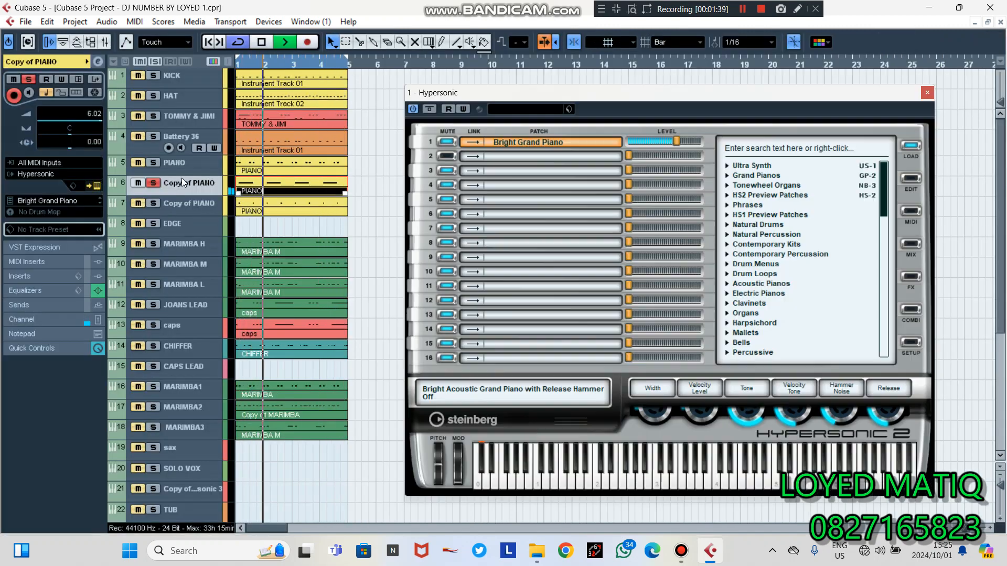
{"action": "right_click", "coordinate": [511, 143]}
{"action": "left_click", "coordinate": [532, 153]}
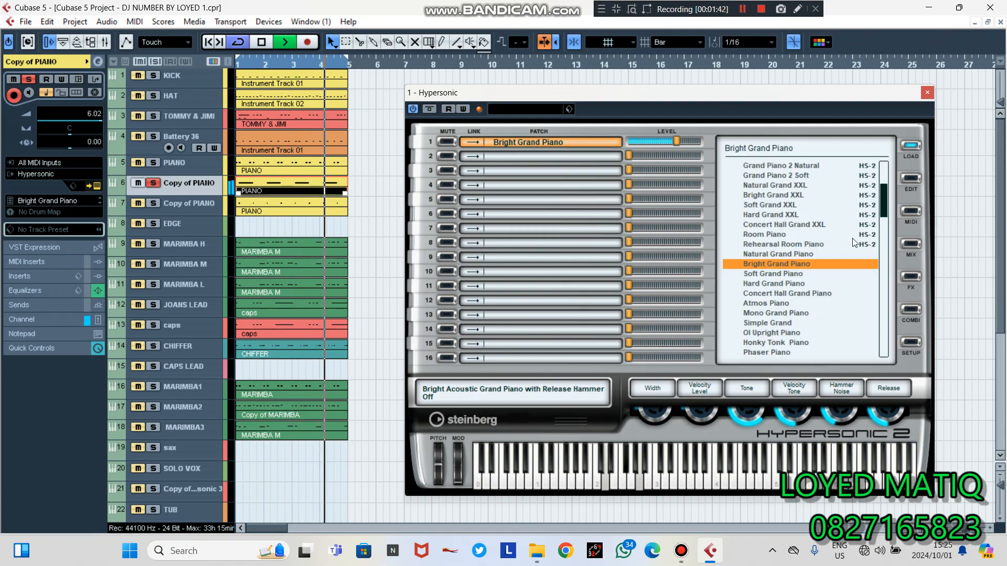
{"action": "left_click", "coordinate": [927, 93]}
Step: Stop playback, take track 6 out of solo, and play the Copy of PIANO on track 7 soloed
{"action": "left_click", "coordinate": [185, 207]}
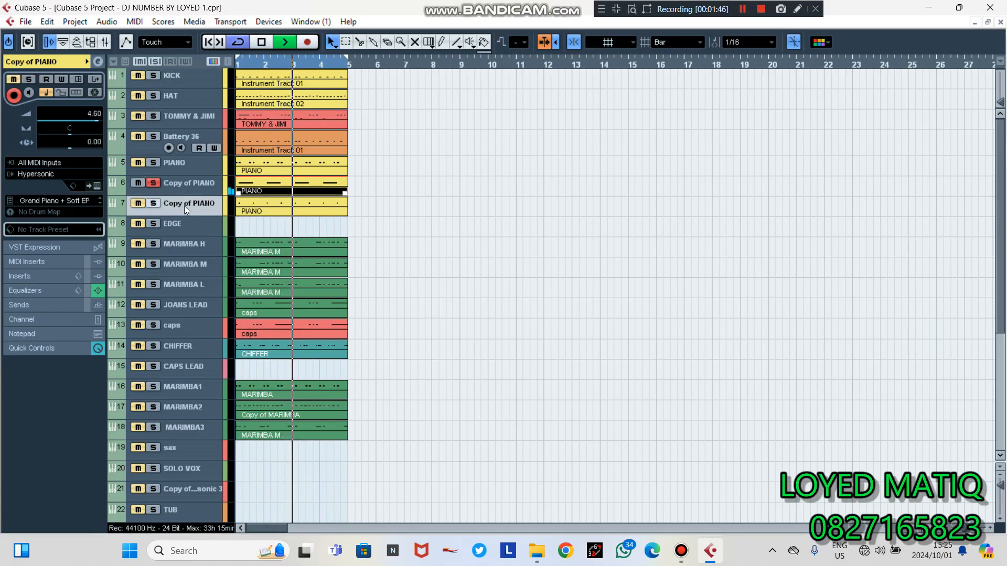
{"action": "key", "text": "space"}
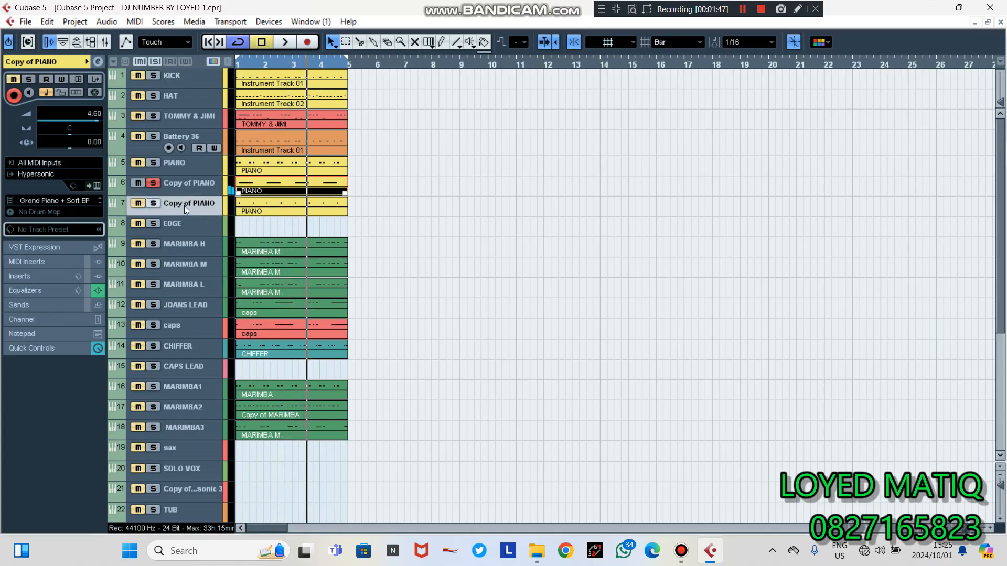
{"action": "left_click", "coordinate": [137, 184]}
{"action": "left_click", "coordinate": [152, 204]}
{"action": "key", "text": "space"}
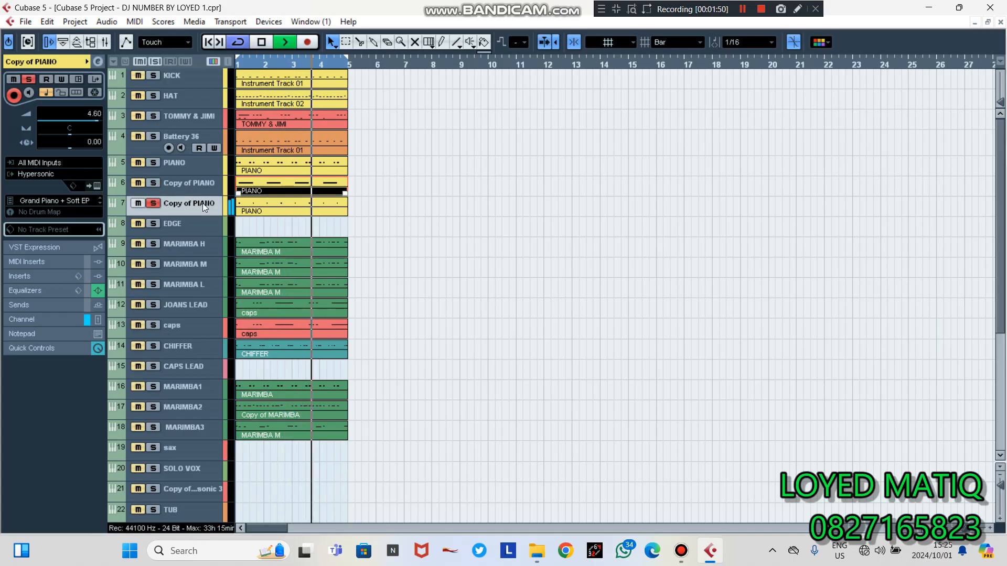
Step: Examine the chord notes of the Copy of PIANO part on track 7 in the Key Editor and close the editor
{"action": "left_click", "coordinate": [290, 207]}
{"action": "double_click", "coordinate": [291, 209]}
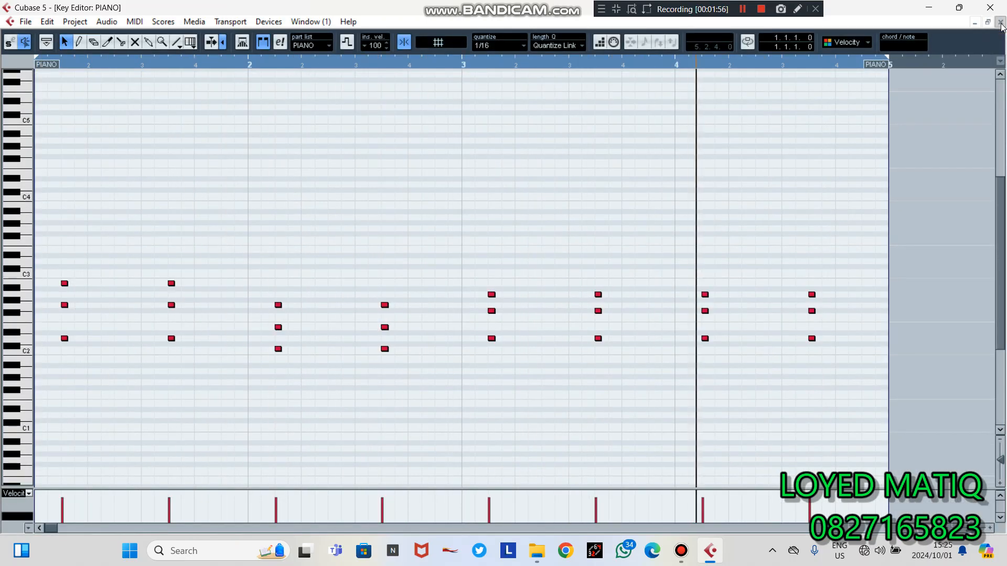
{"action": "left_click", "coordinate": [1001, 22]}
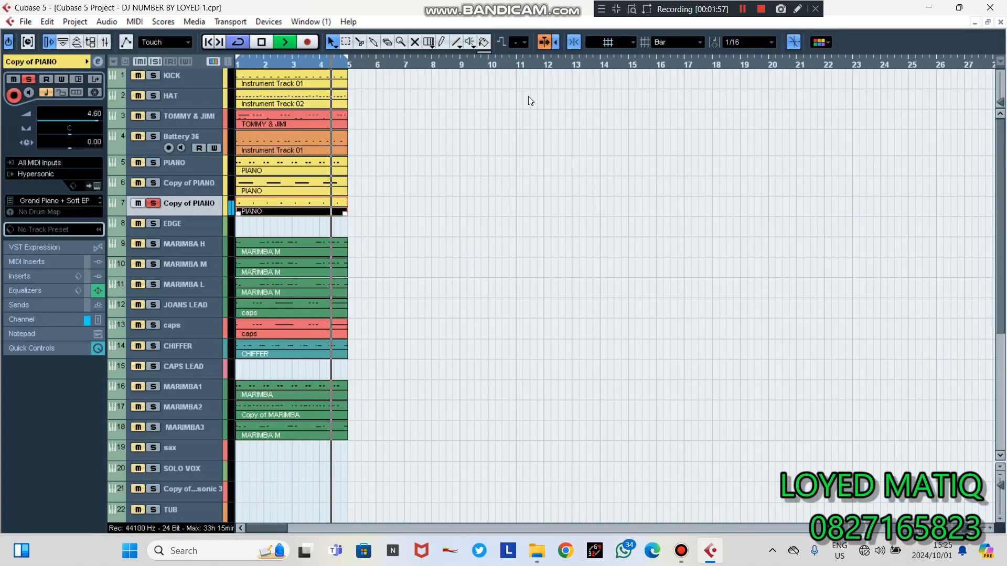
Step: Locate the patch loaded for the Copy of PIANO on track 7 in Hypersonic's load list and close the instrument
{"action": "left_click", "coordinate": [96, 186]}
{"action": "right_click", "coordinate": [502, 141]}
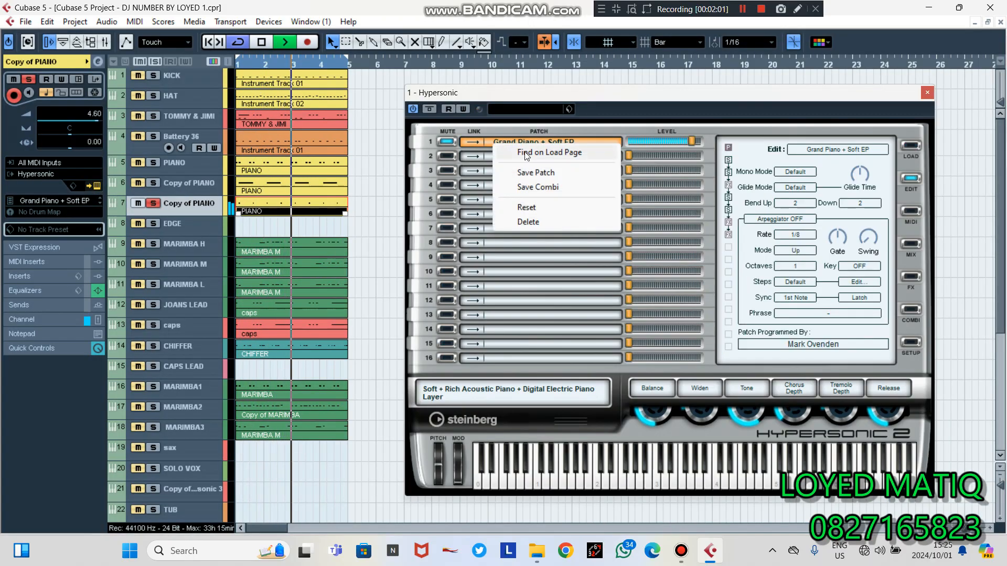
{"action": "left_click", "coordinate": [527, 151]}
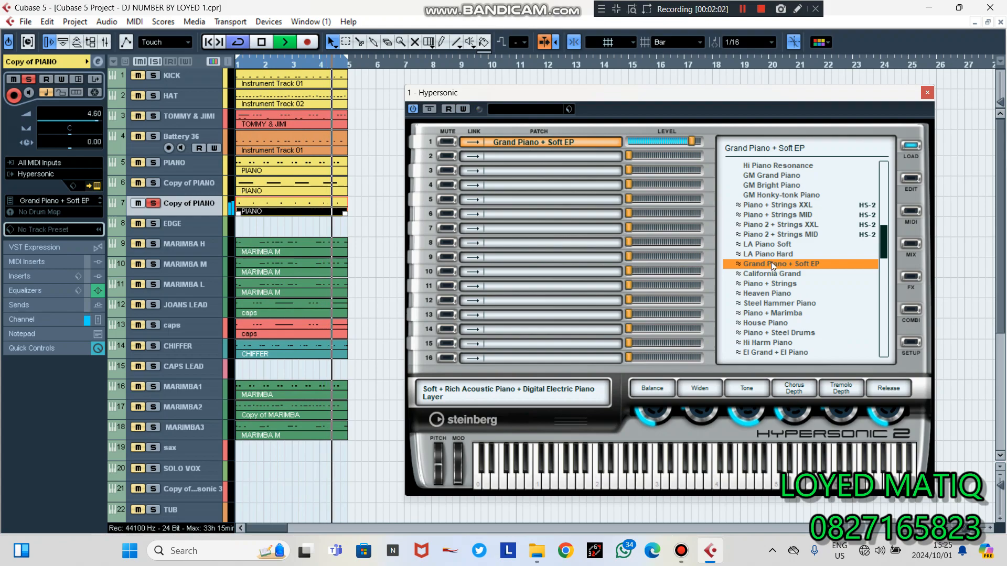
{"action": "left_click", "coordinate": [926, 94]}
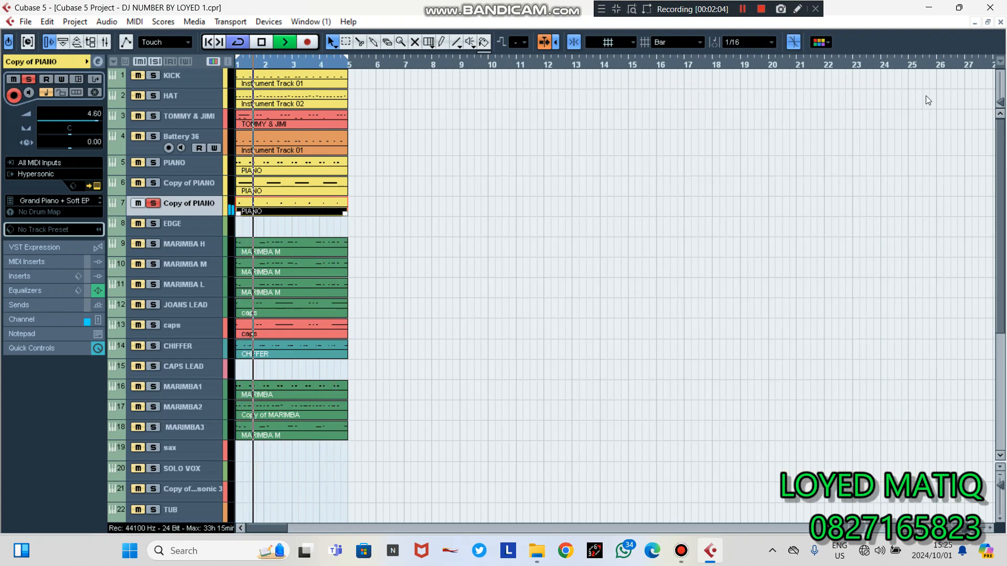
Step: Solo and play MARIMBA H on track 9 in place of the piano and examine its notes in the Key Editor
{"action": "key", "text": "space"}
{"action": "left_click", "coordinate": [153, 244]}
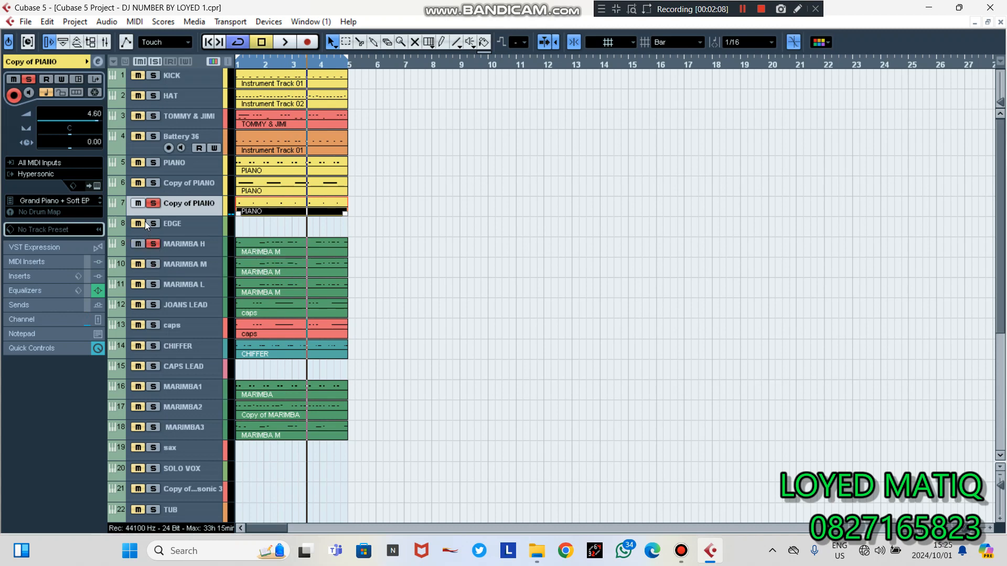
{"action": "key", "text": "space"}
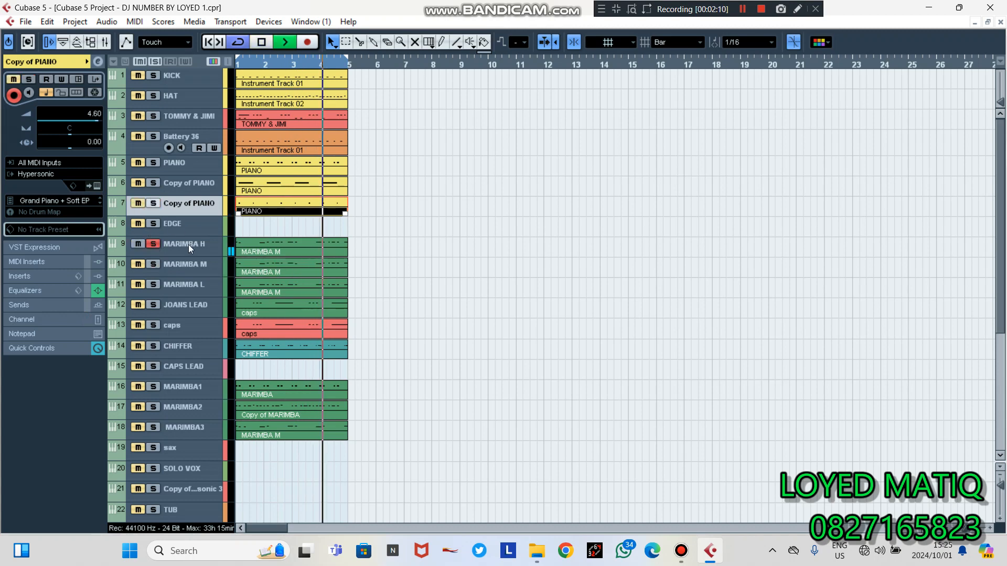
{"action": "left_click", "coordinate": [188, 244]}
{"action": "double_click", "coordinate": [270, 247]}
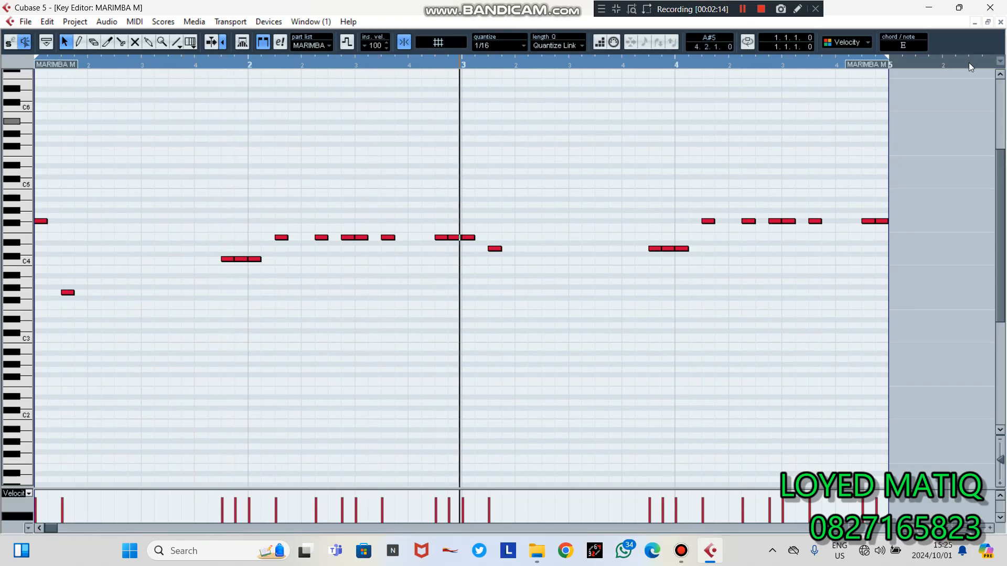
{"action": "left_click", "coordinate": [1000, 22]}
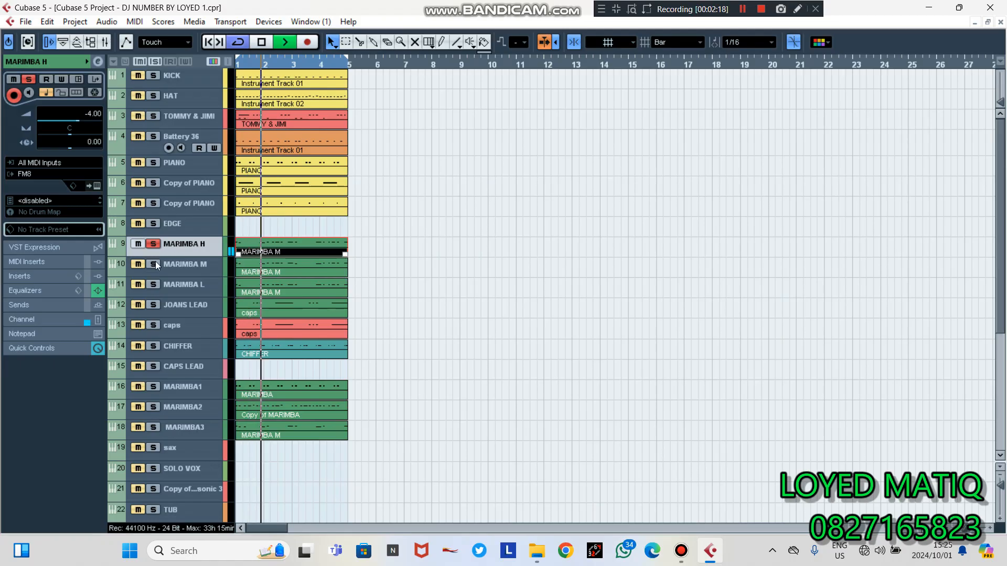
Step: Add MARIMBA M and MARIMBA L to the solo and compare the notes of the three marimba parts in the Key Editor
{"action": "left_click", "coordinate": [153, 264]}
{"action": "left_click", "coordinate": [153, 285]}
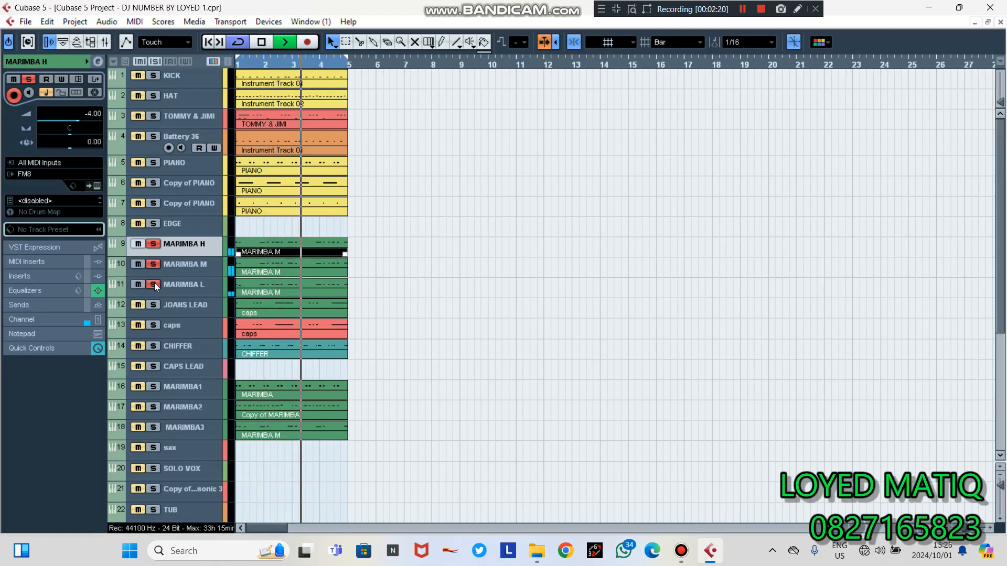
{"action": "double_click", "coordinate": [281, 288]}
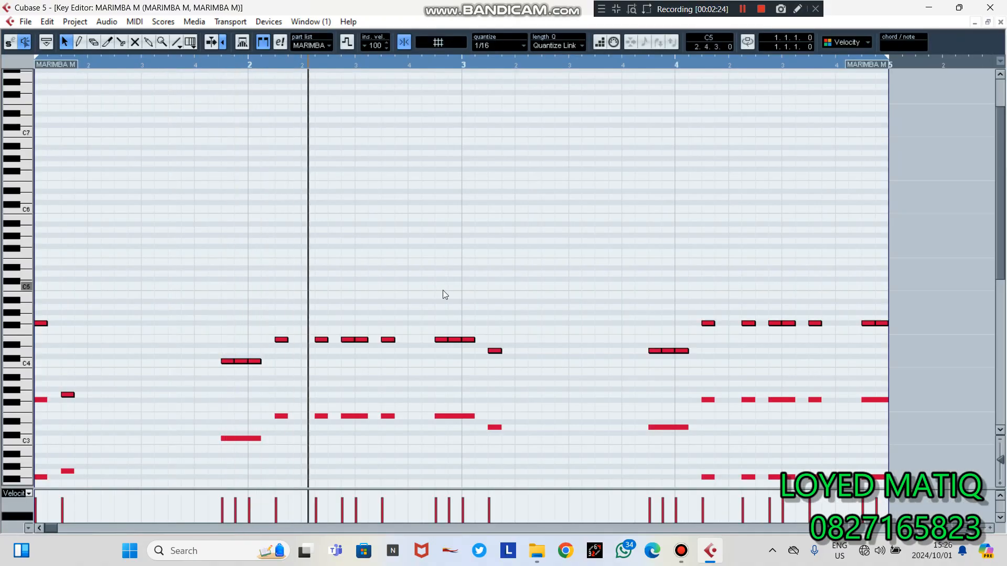
{"action": "scroll", "coordinate": [443, 290], "scroll_direction": "down", "scroll_amount": 5}
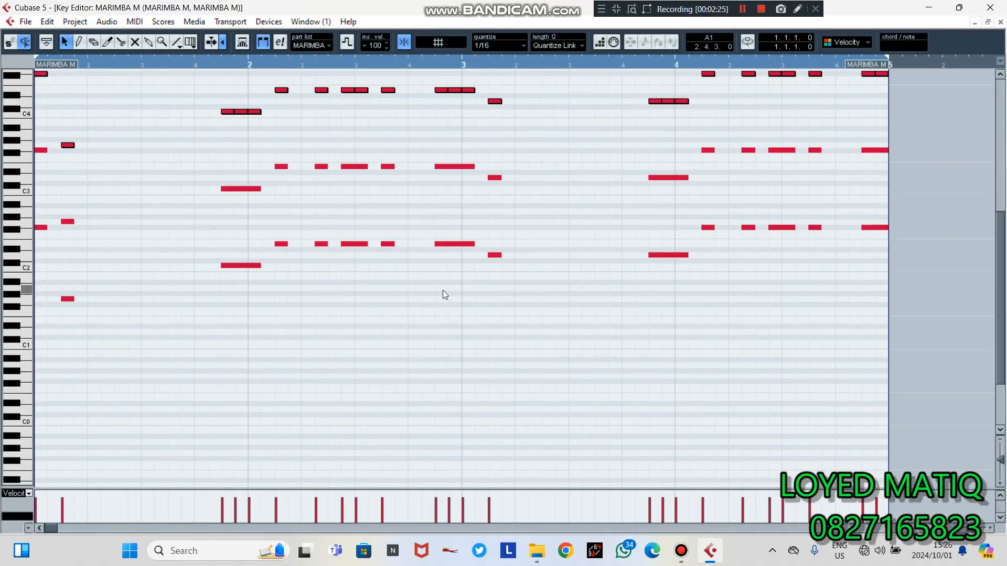
{"action": "left_click", "coordinate": [40, 228]}
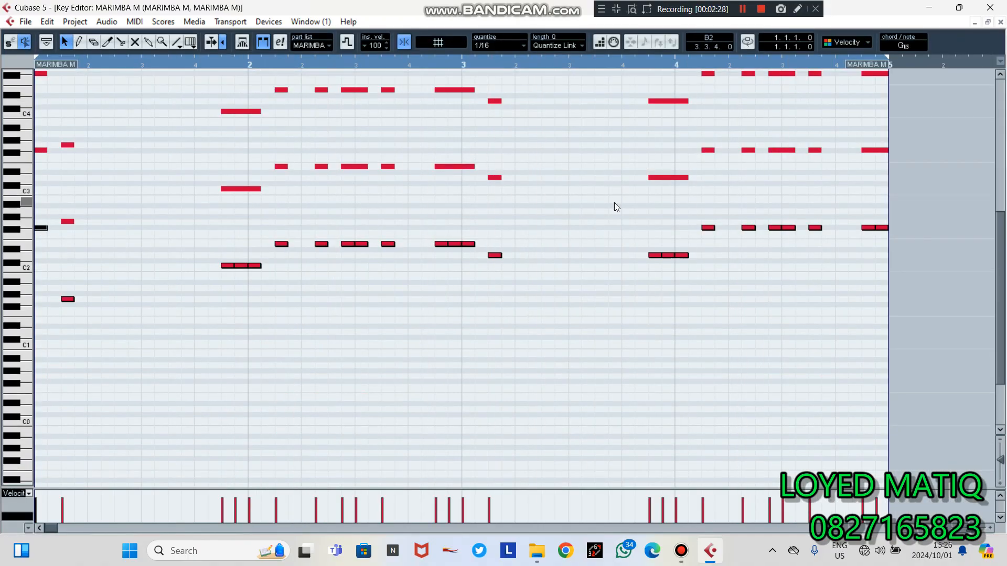
{"action": "left_click", "coordinate": [1000, 21]}
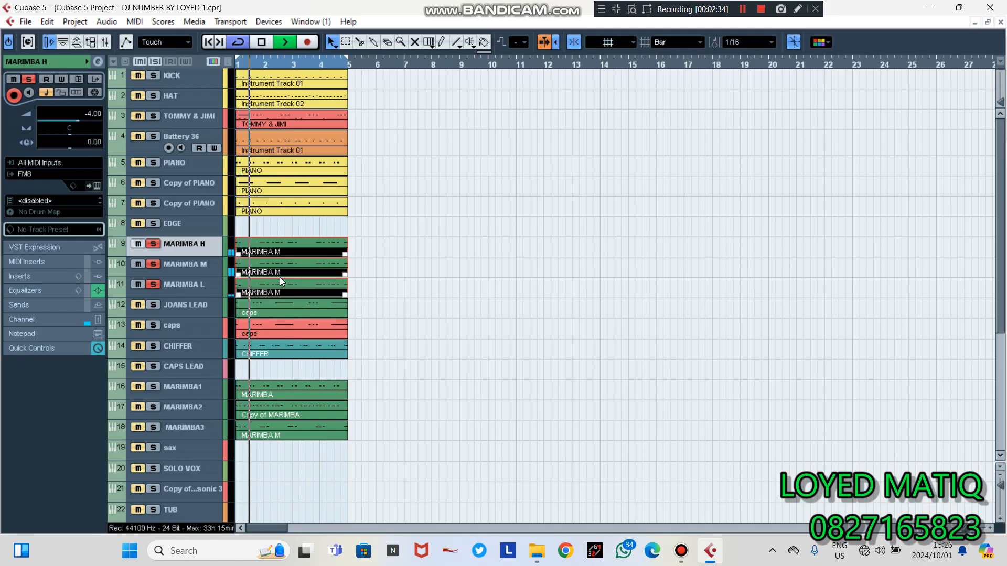
Step: Solo and play the caps track in place of the marimba tracks and examine its notes in the Key Editor
{"action": "key", "text": "space"}
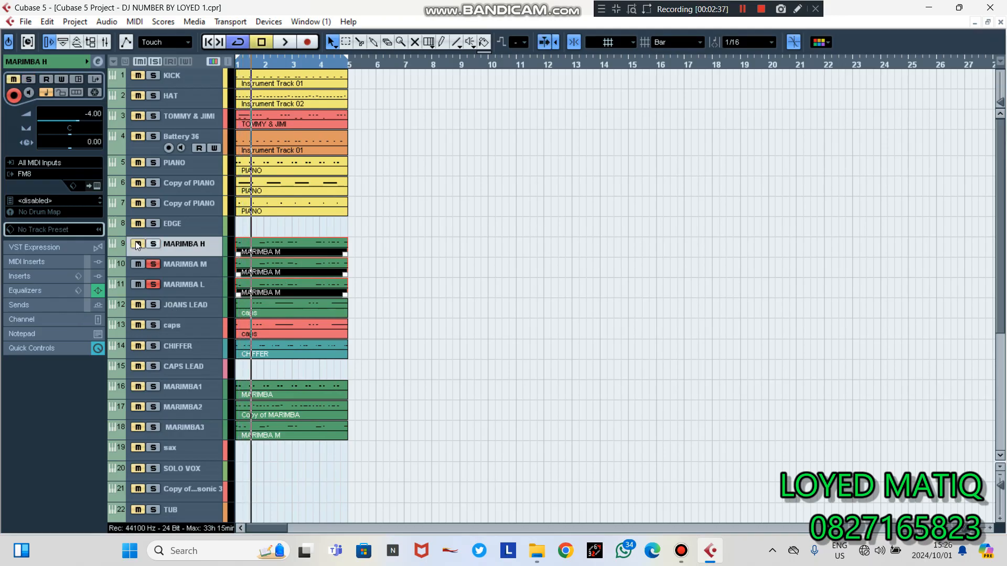
{"action": "left_click", "coordinate": [138, 283]}
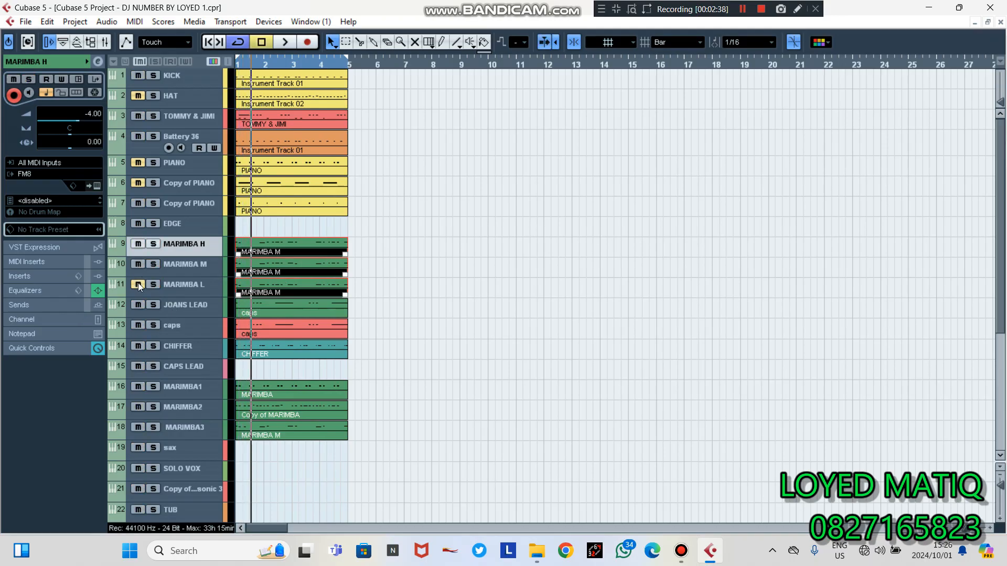
{"action": "left_click", "coordinate": [153, 325]}
{"action": "key", "text": "space"}
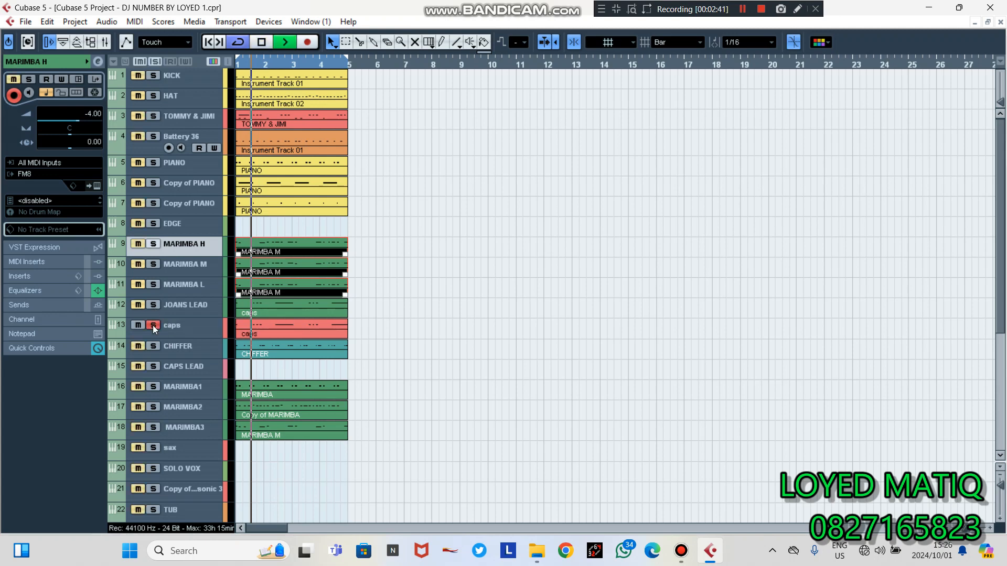
{"action": "double_click", "coordinate": [256, 325]}
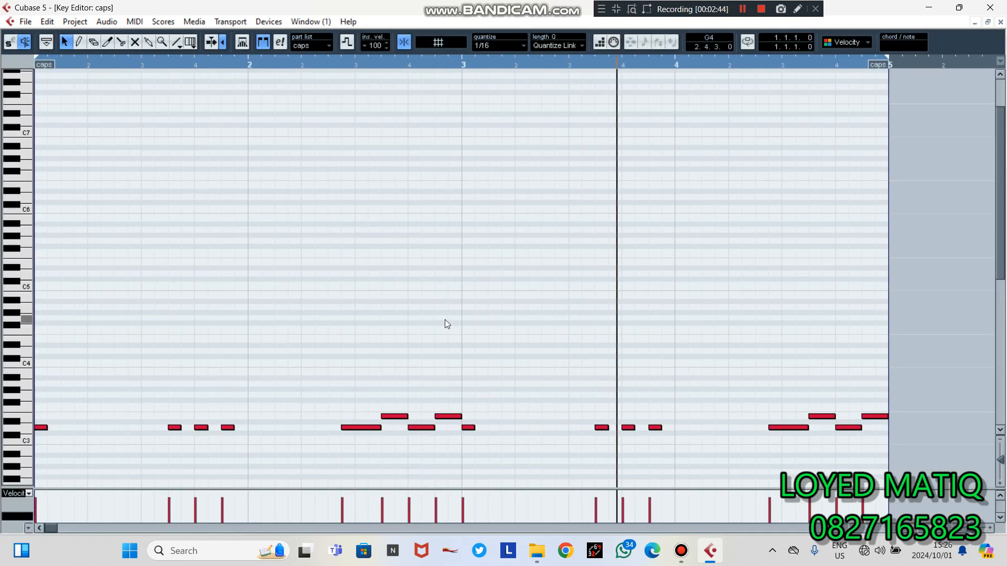
{"action": "scroll", "coordinate": [445, 319], "scroll_direction": "down", "scroll_amount": 5}
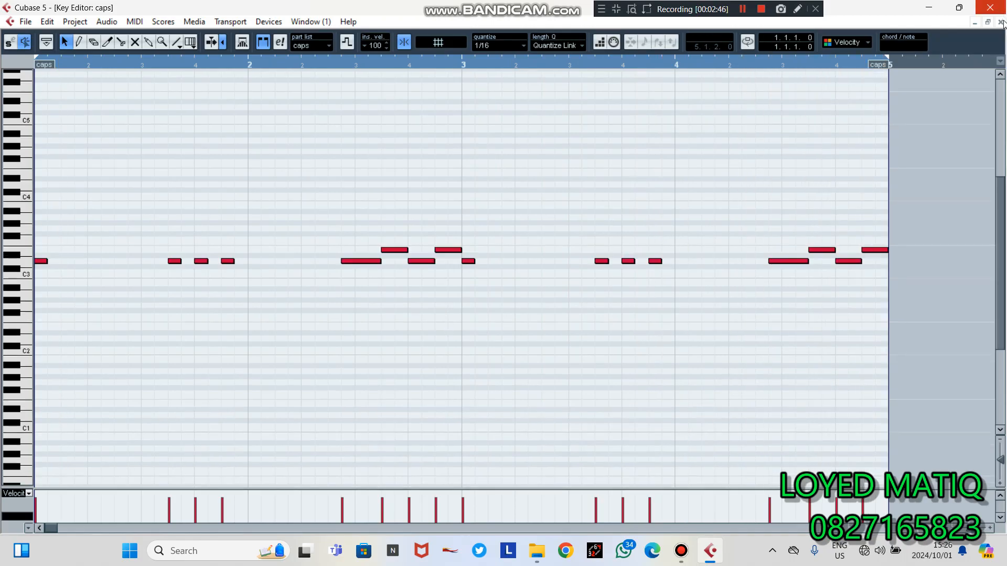
{"action": "left_click", "coordinate": [1000, 22]}
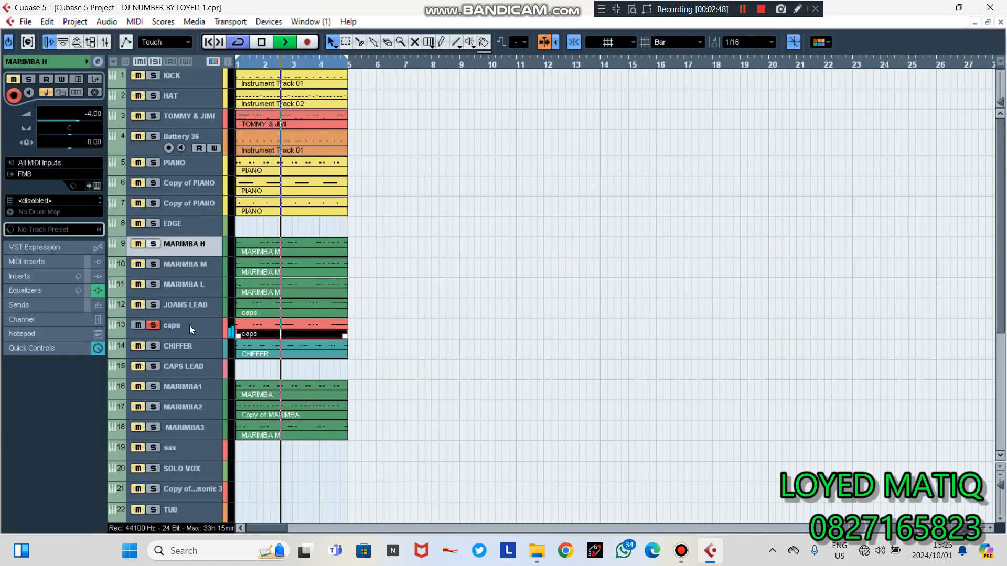
Step: Locate the patch loaded for the caps track in Hypersonic's load list and close the instrument
{"action": "left_click", "coordinate": [96, 184]}
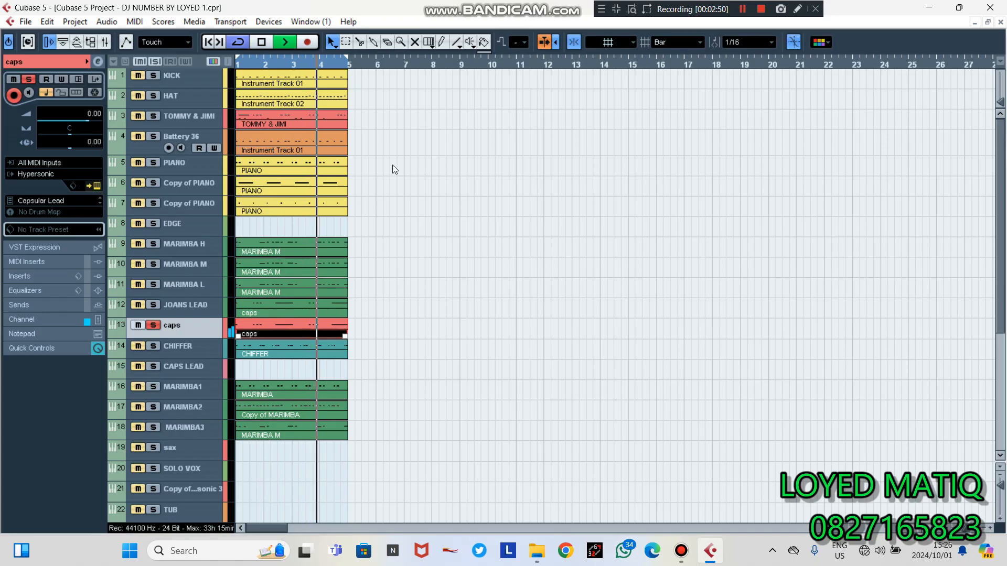
{"action": "right_click", "coordinate": [426, 141]}
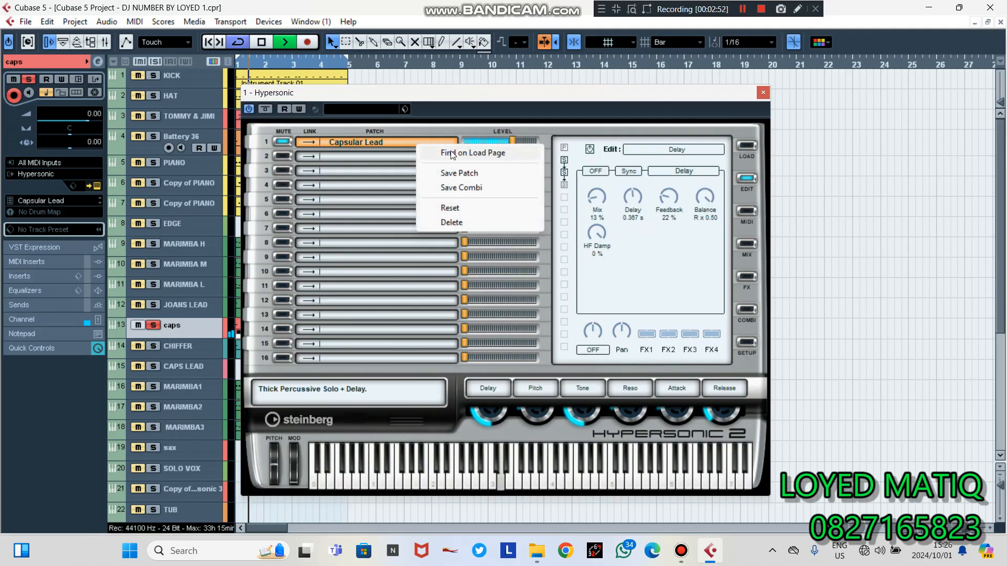
{"action": "left_click", "coordinate": [452, 154]}
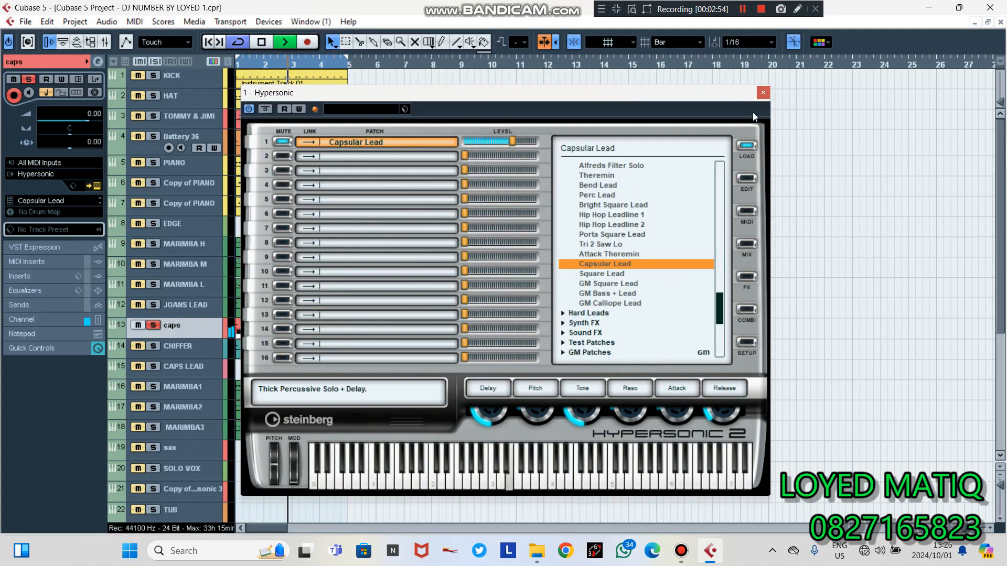
{"action": "left_click", "coordinate": [764, 92]}
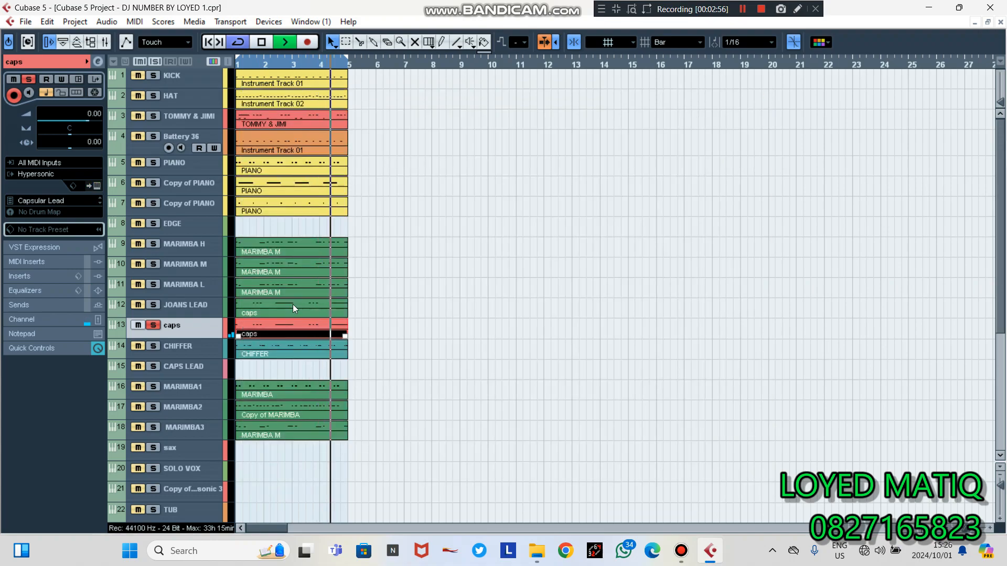
Step: Solo and play the JOANS LEAD track in place of caps and examine its notes in the Key Editor
{"action": "key", "text": "space"}
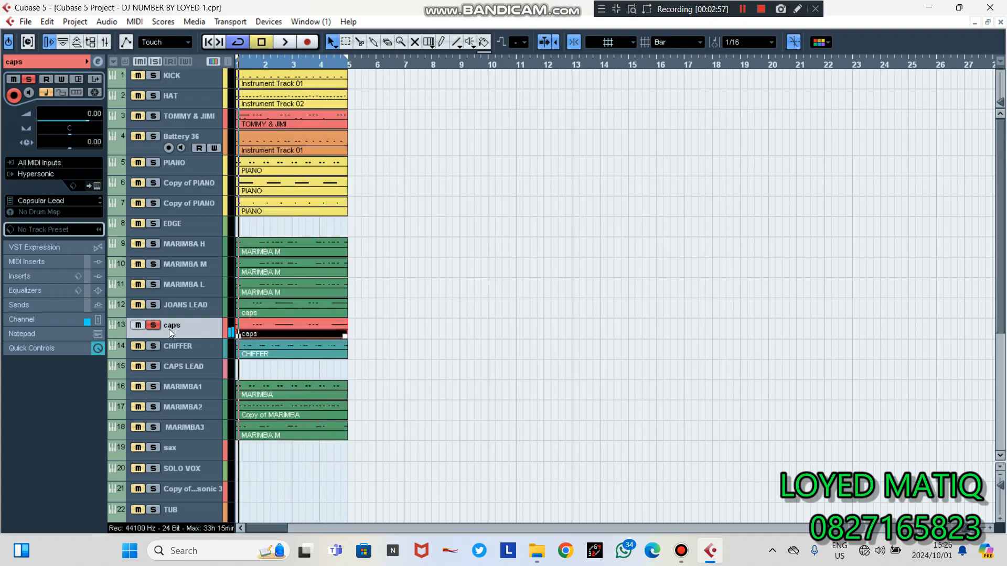
{"action": "left_click", "coordinate": [152, 305]}
{"action": "key", "text": "space"}
{"action": "left_click", "coordinate": [174, 301]}
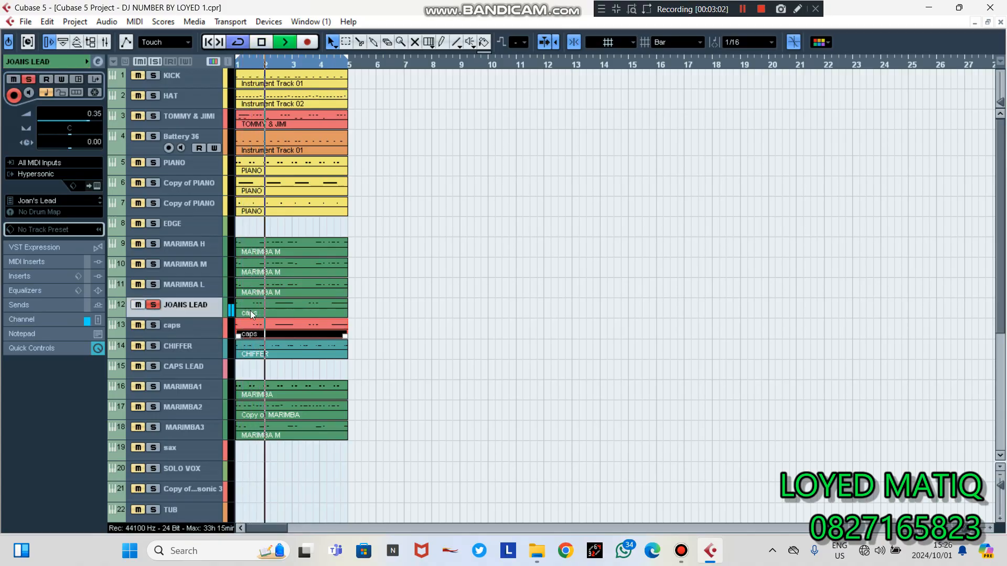
{"action": "double_click", "coordinate": [273, 306]}
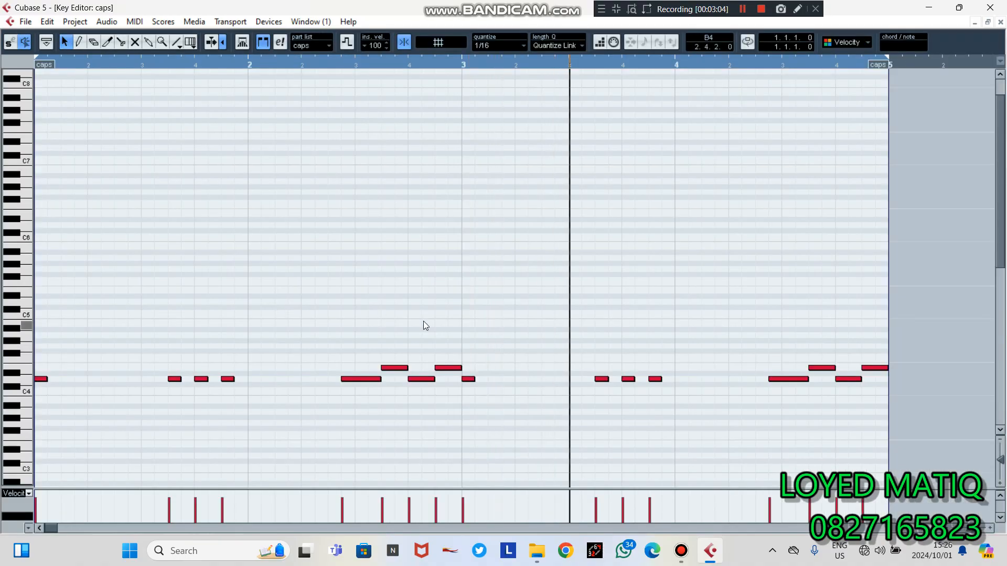
{"action": "left_click", "coordinate": [1000, 22]}
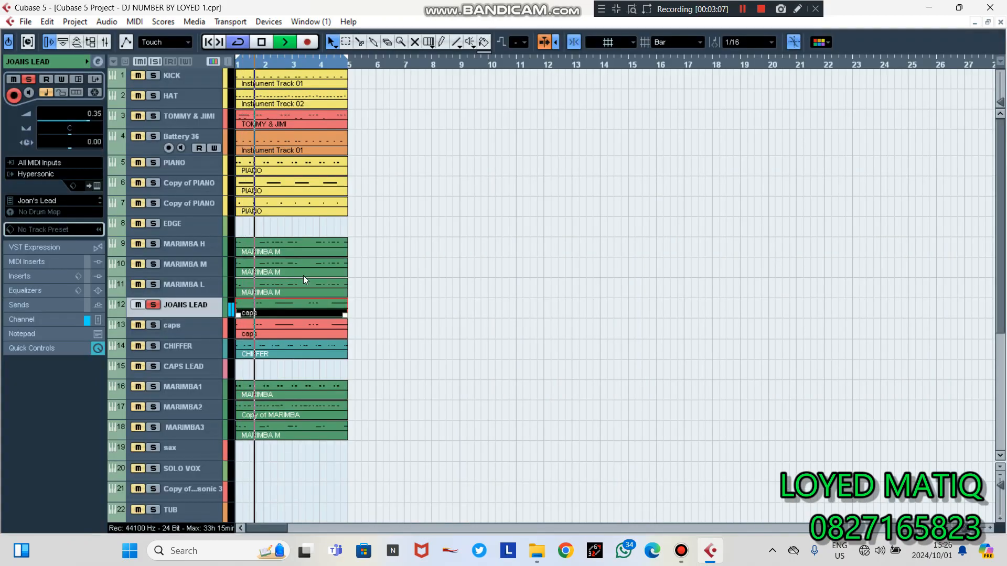
Step: Open the JOANS LEAD track's instrument and locate its loaded patch in Hypersonic's load list
{"action": "left_click", "coordinate": [96, 185]}
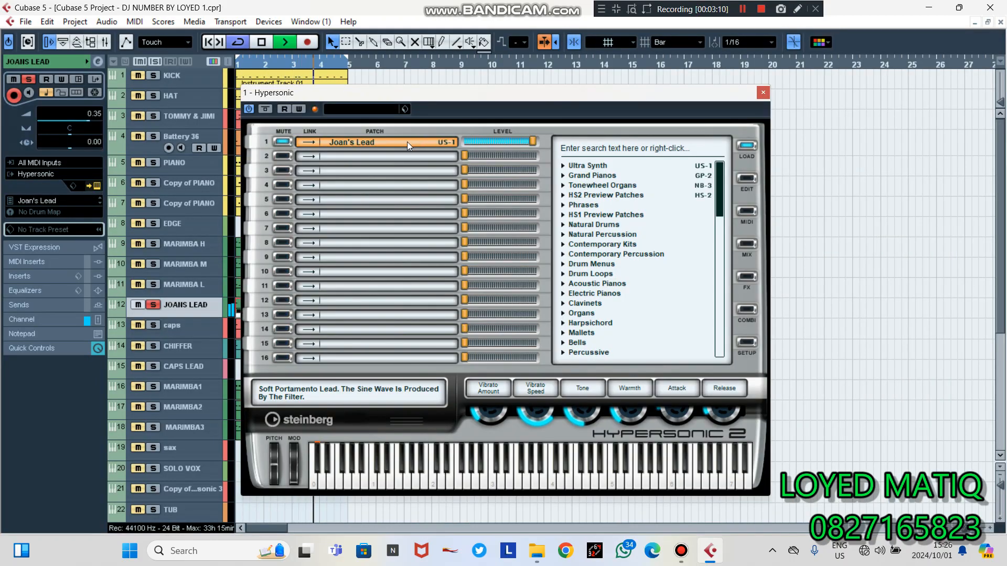
{"action": "right_click", "coordinate": [407, 142]}
{"action": "left_click", "coordinate": [422, 150]}
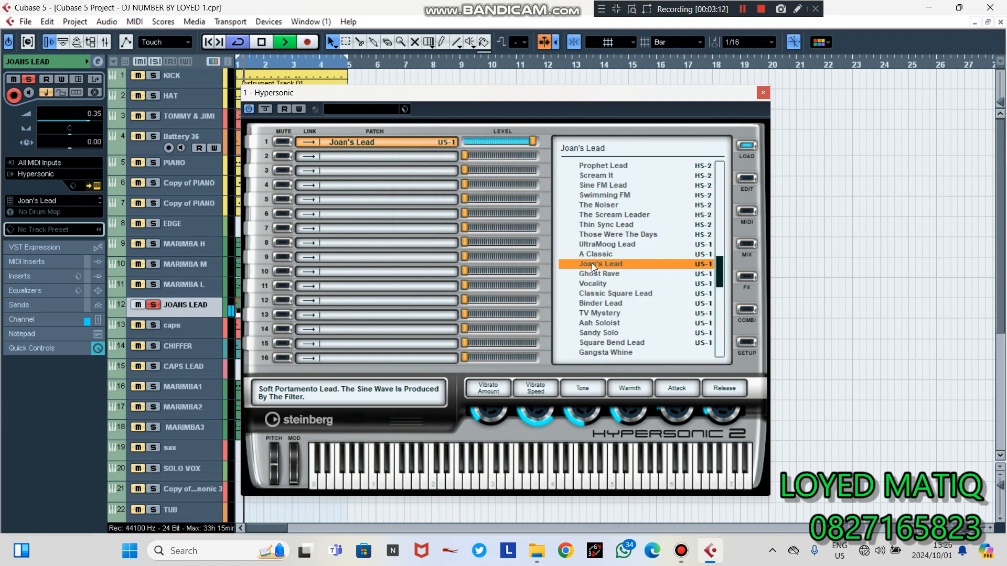
Step: View the Delay effect settings of the Joan's Lead patch on Hypersonic's edit page and close the instrument
{"action": "left_click", "coordinate": [741, 180]}
{"action": "left_click", "coordinate": [660, 149]}
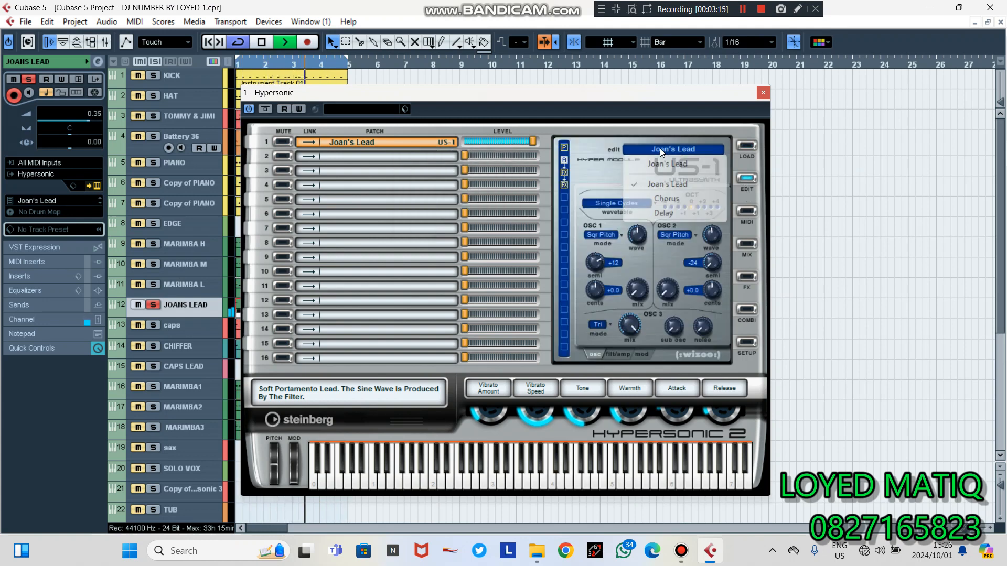
{"action": "left_click", "coordinate": [663, 213]}
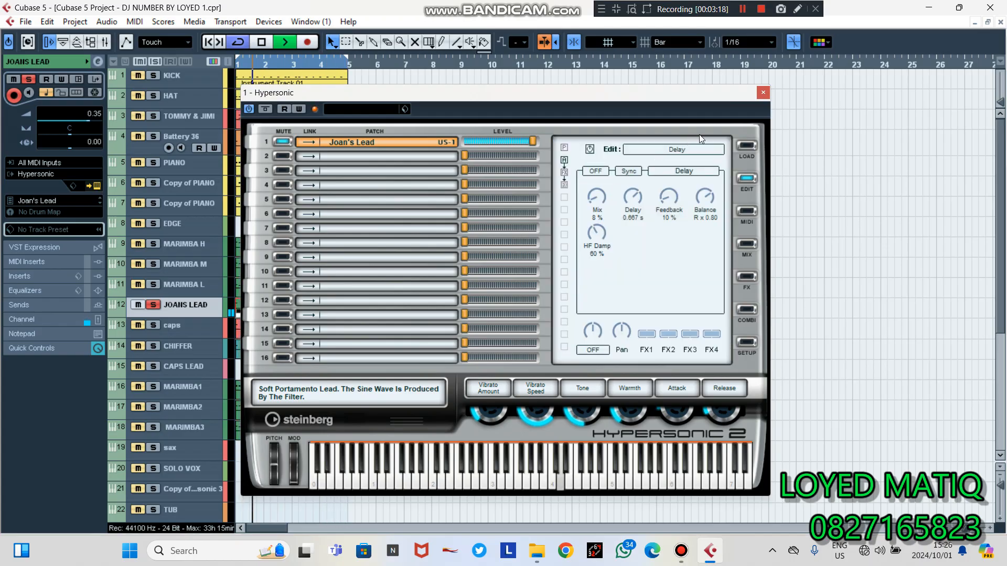
{"action": "left_click", "coordinate": [761, 92]}
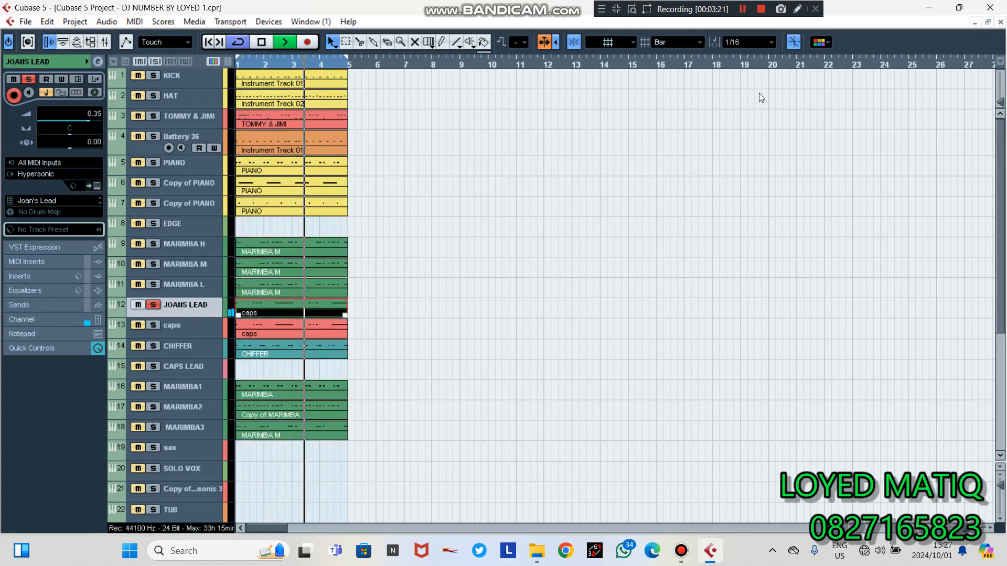
Step: Stop playback, take JOANS LEAD out of solo, and play the CHIFFER track on track 14 soloed
{"action": "left_click", "coordinate": [184, 350]}
{"action": "key", "text": "space"}
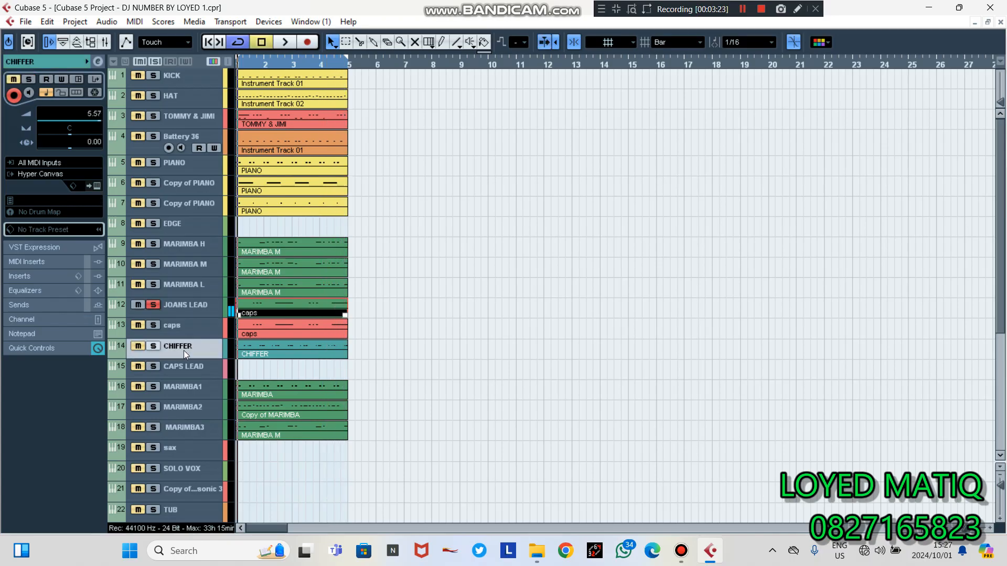
{"action": "left_click", "coordinate": [139, 304]}
{"action": "left_click", "coordinate": [154, 347]}
{"action": "key", "text": "space"}
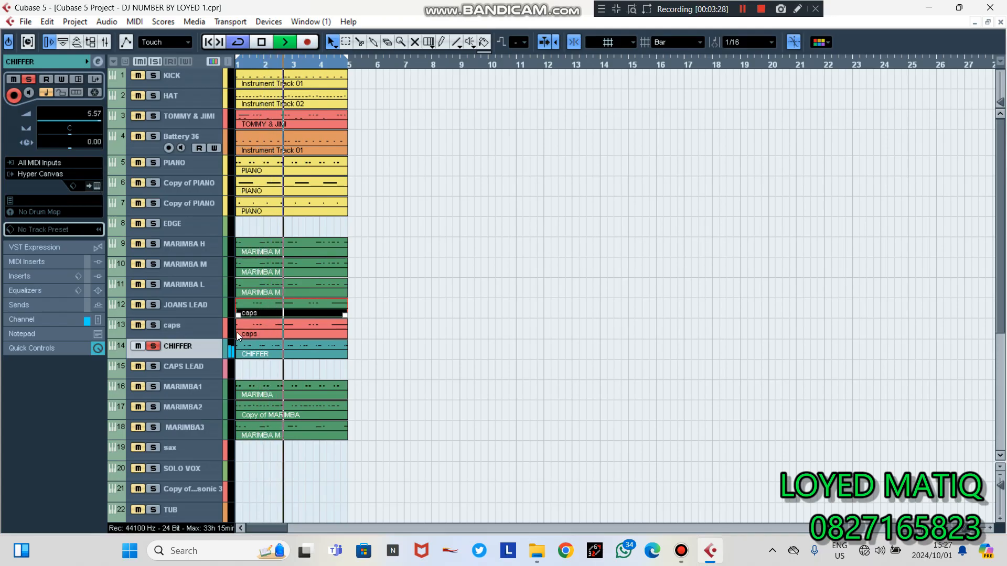
Step: Examine the CHIFFER part's notes in the Key Editor and return to the project window
{"action": "double_click", "coordinate": [247, 345]}
{"action": "scroll", "coordinate": [501, 350], "scroll_direction": "down", "scroll_amount": 5}
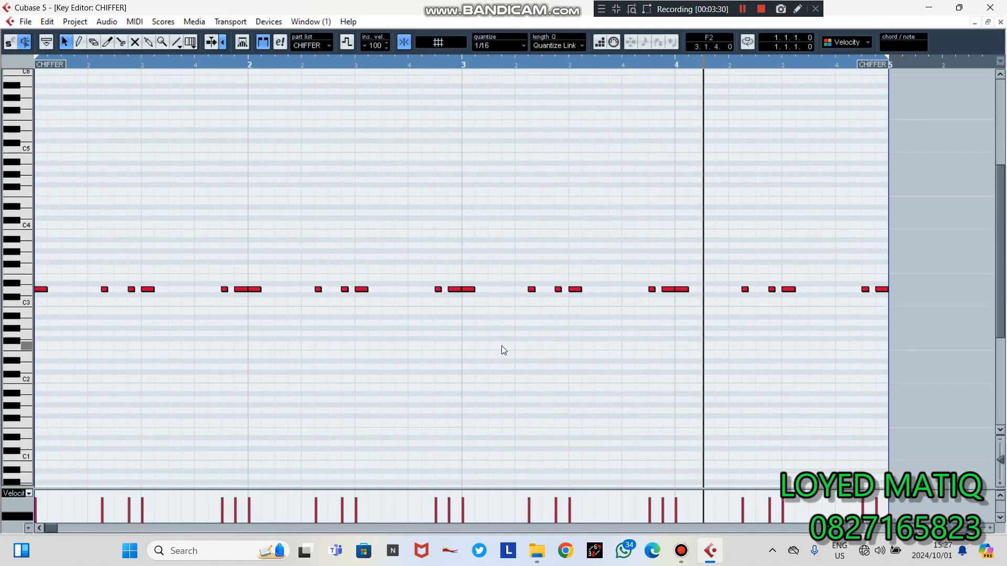
{"action": "left_click", "coordinate": [1001, 23]}
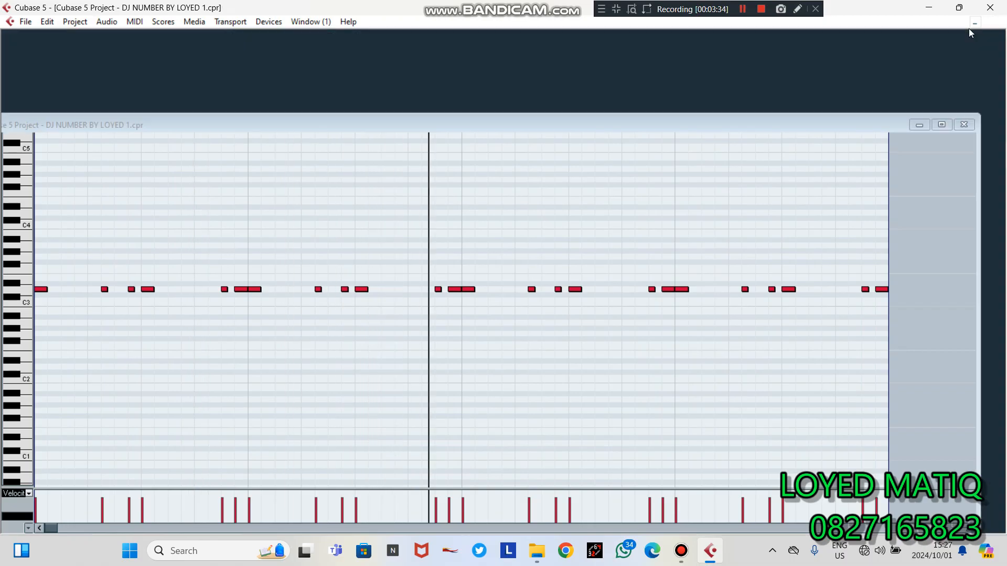
Step: View the Chiffer Lead settings of part 01 in the CHIFFER track's HyperCanvas instrument and close the instrument
{"action": "left_click", "coordinate": [97, 186]}
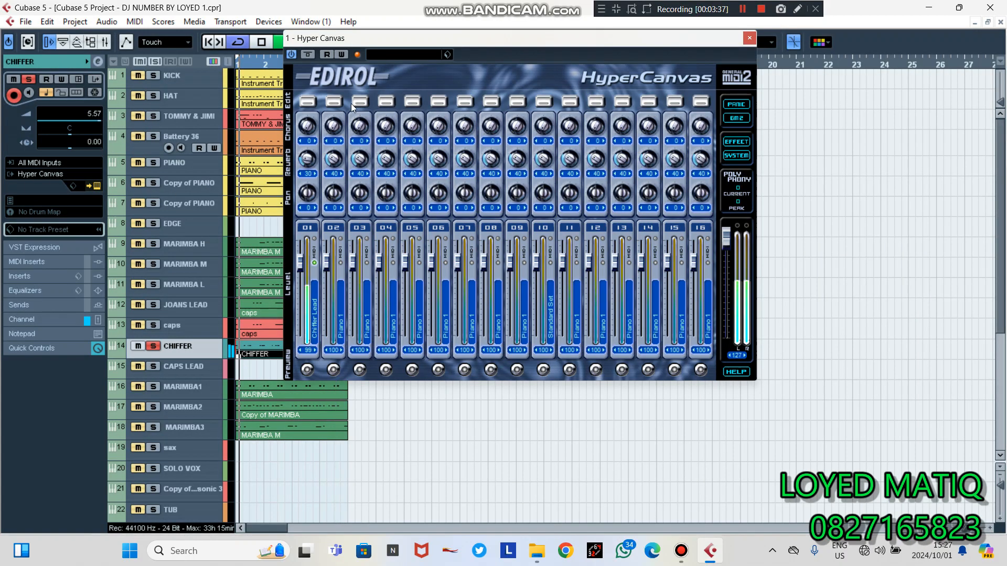
{"action": "left_click", "coordinate": [307, 101]}
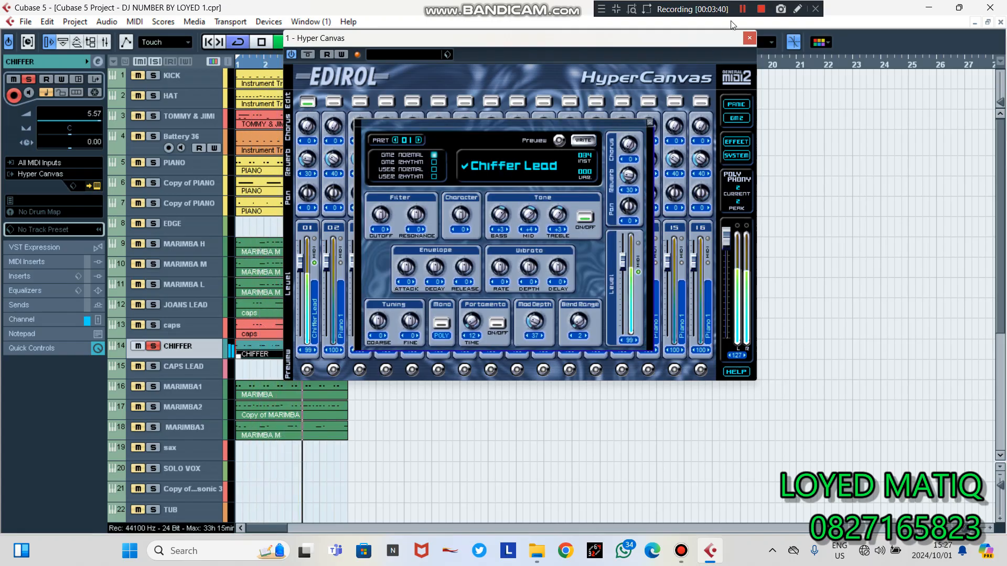
{"action": "left_click", "coordinate": [749, 39]}
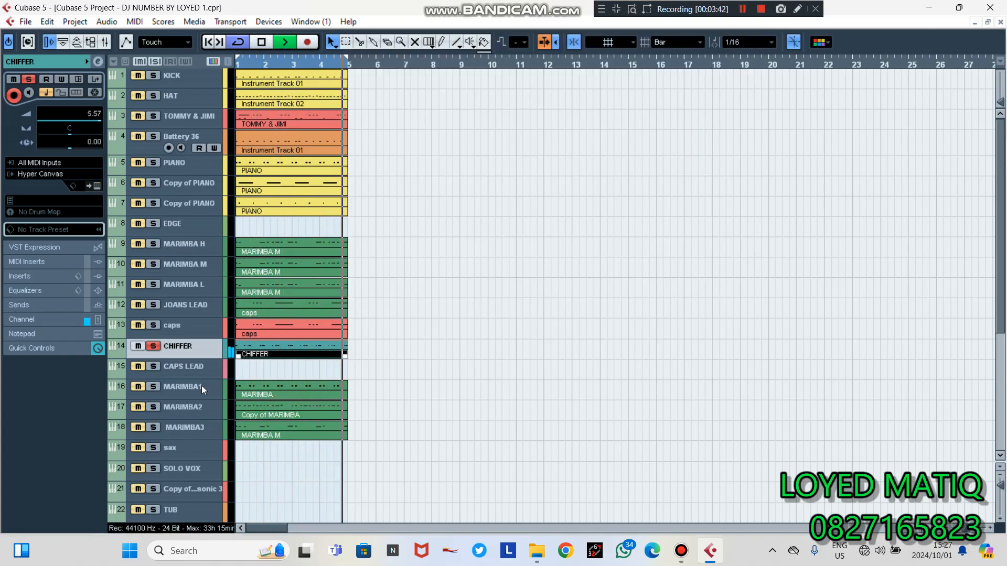
Step: Stop playback, take CHIFFER out of solo, and play the MARIMBA1 track on track 16 soloed
{"action": "key", "text": "space"}
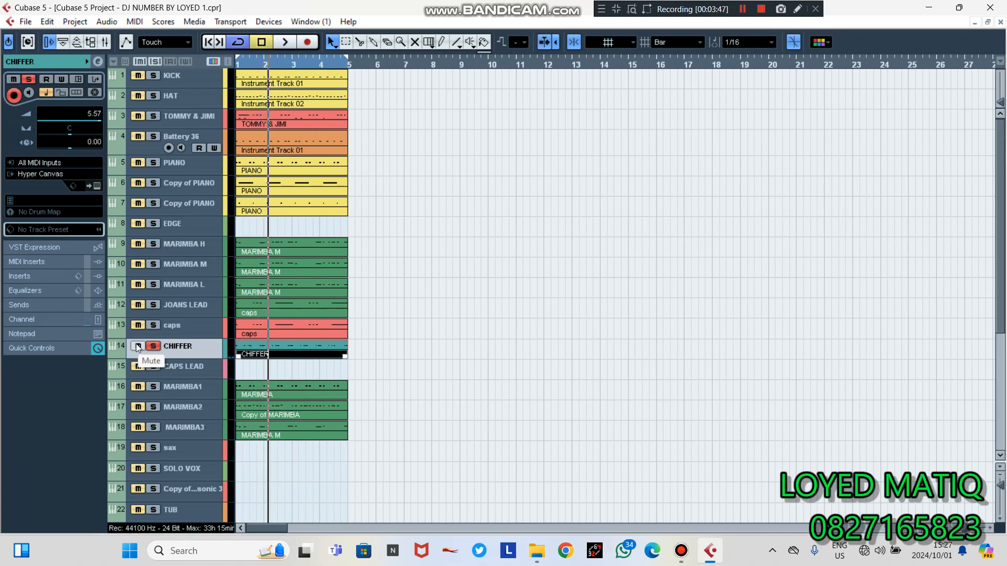
{"action": "left_click", "coordinate": [137, 346]}
{"action": "left_click", "coordinate": [153, 346]}
{"action": "left_click", "coordinate": [153, 387]}
{"action": "key", "text": "space"}
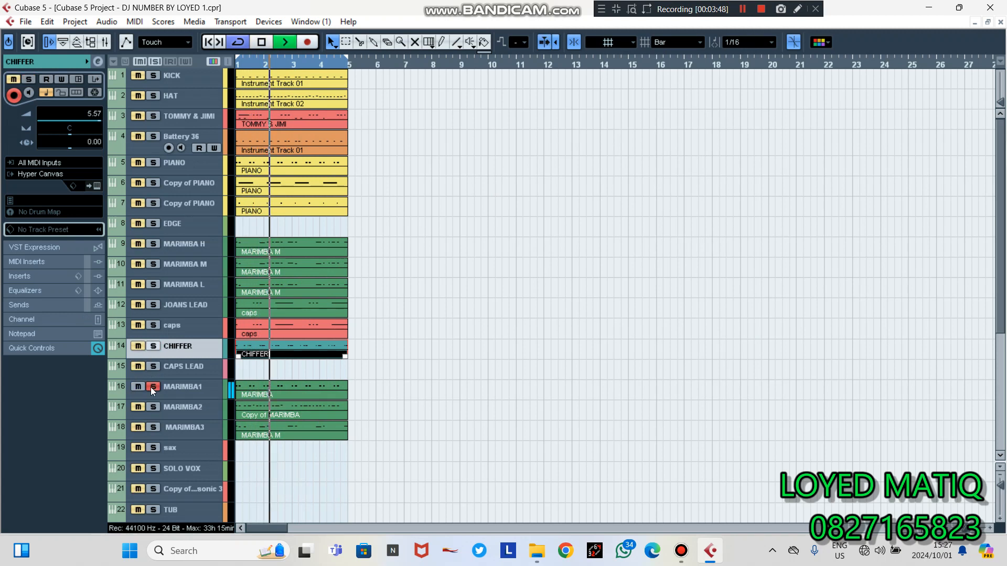
Step: Examine MARIMBA1's notes in the Key Editor and view the MARIMBA patch loaded in its FM8 instrument
{"action": "left_click", "coordinate": [197, 390]}
{"action": "double_click", "coordinate": [265, 386]}
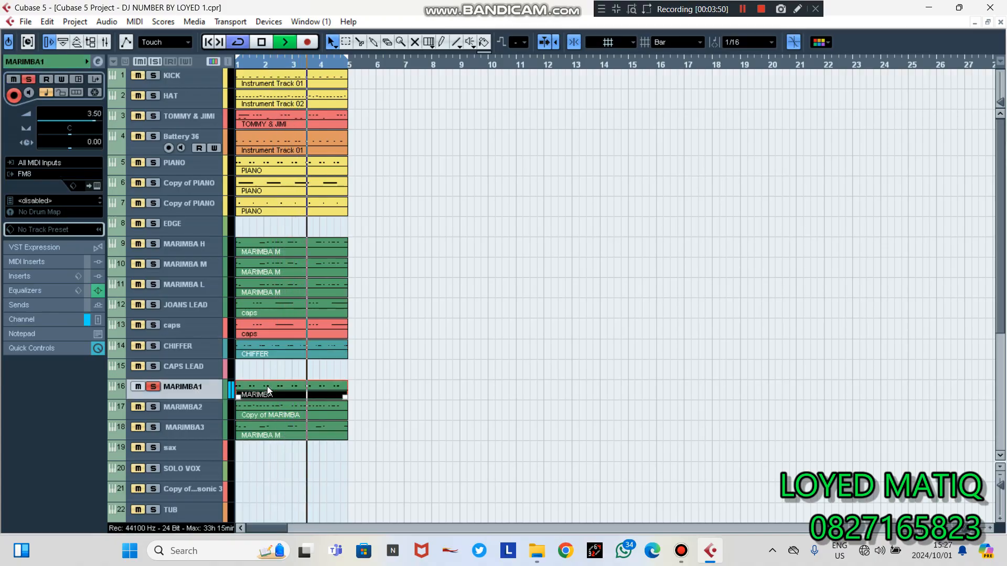
{"action": "scroll", "coordinate": [420, 353], "scroll_direction": "down", "scroll_amount": 3}
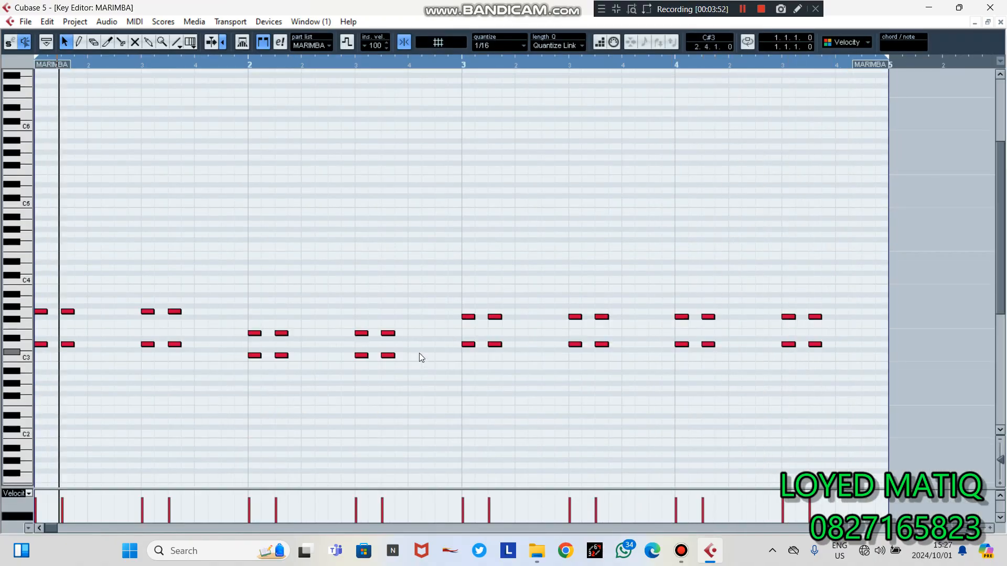
{"action": "left_click", "coordinate": [999, 22]}
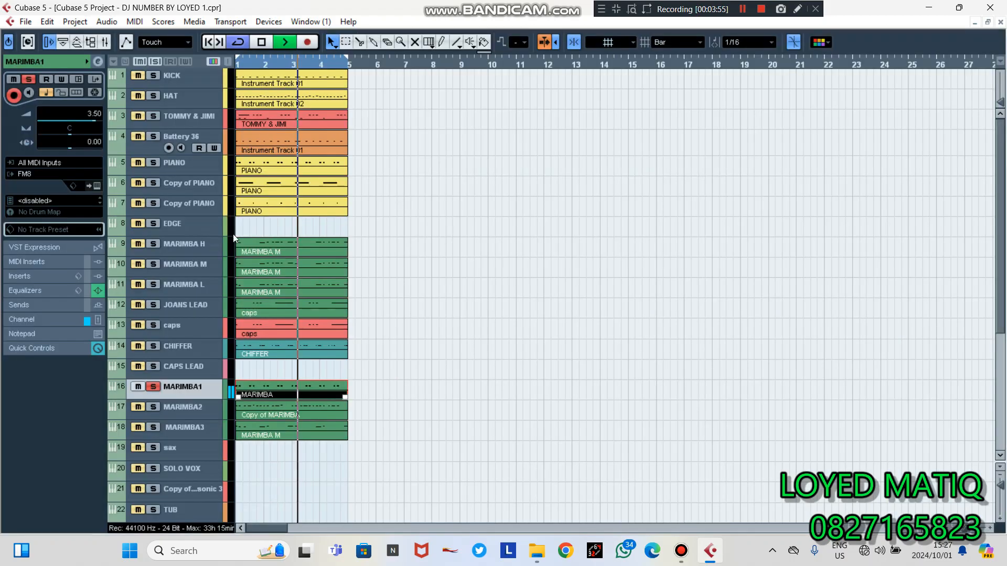
{"action": "left_click", "coordinate": [97, 186]}
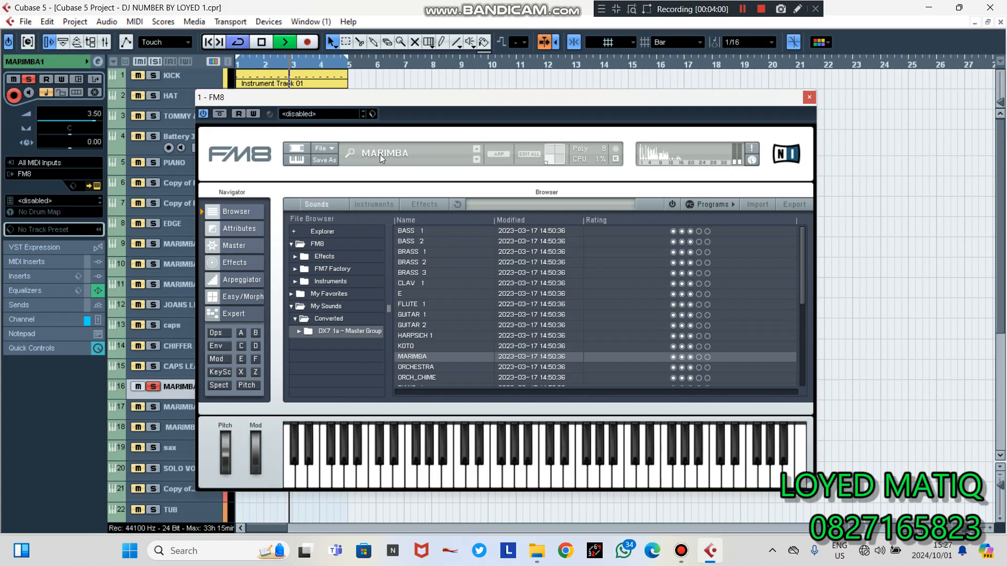
{"action": "left_click", "coordinate": [809, 97]}
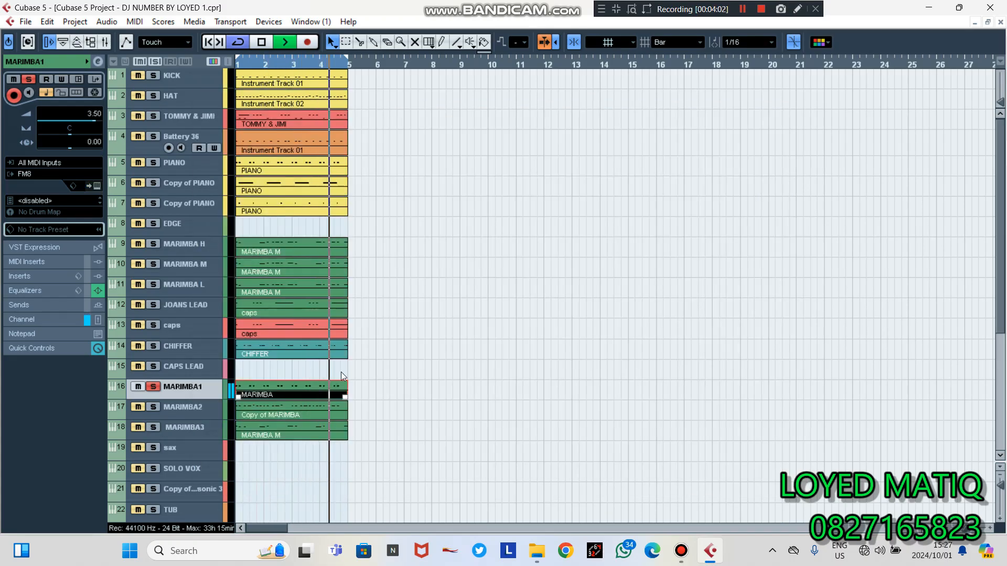
Step: Stop playback, solo MARIMBA2 in place of MARIMBA1, and resume playing with the MARIMBA2 track selected
{"action": "key", "text": "space"}
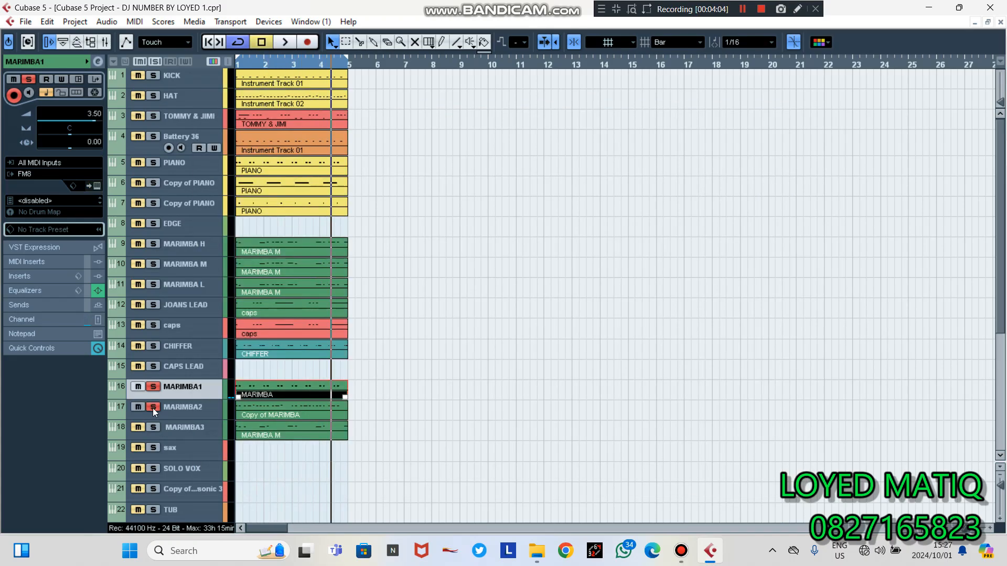
{"action": "key", "text": "space"}
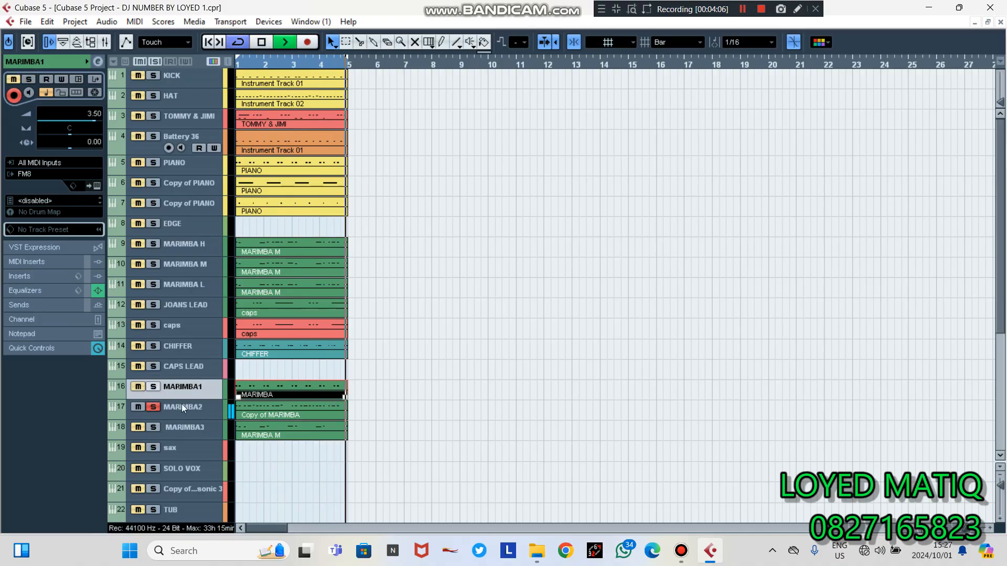
{"action": "left_click", "coordinate": [184, 407]}
Step: Examine MARIMBA2's notes in the Key Editor and point out the MARIMBA sound in its FM8 browser list
{"action": "double_click", "coordinate": [272, 410]}
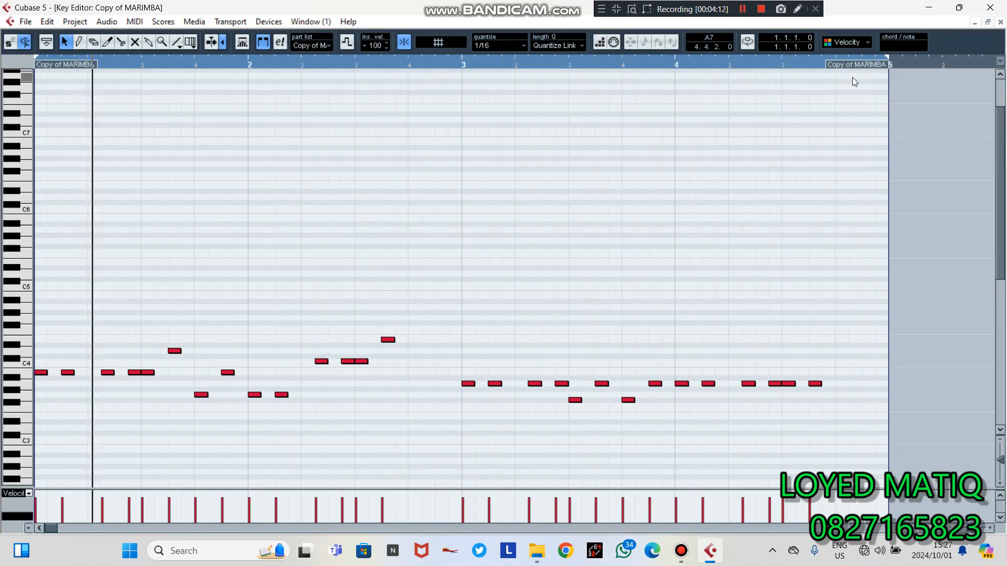
{"action": "key", "text": "space"}
{"action": "left_click", "coordinate": [1000, 23]}
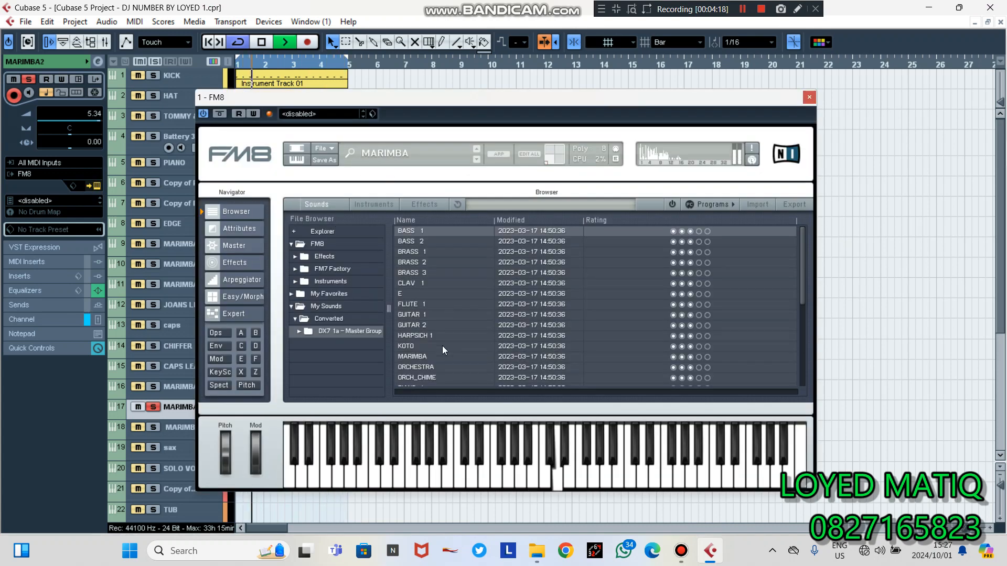
{"action": "left_click", "coordinate": [418, 358]}
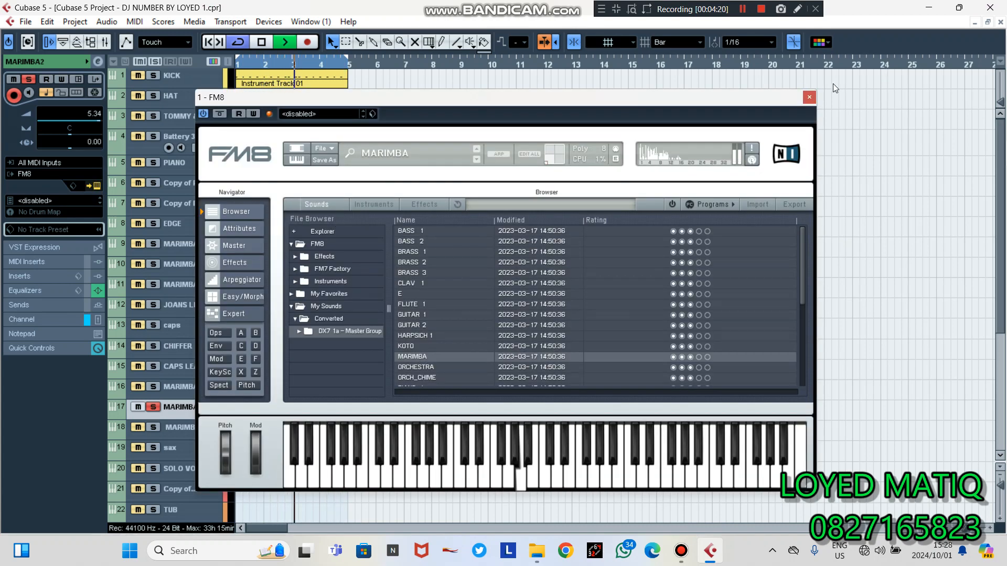
{"action": "left_click", "coordinate": [811, 98]}
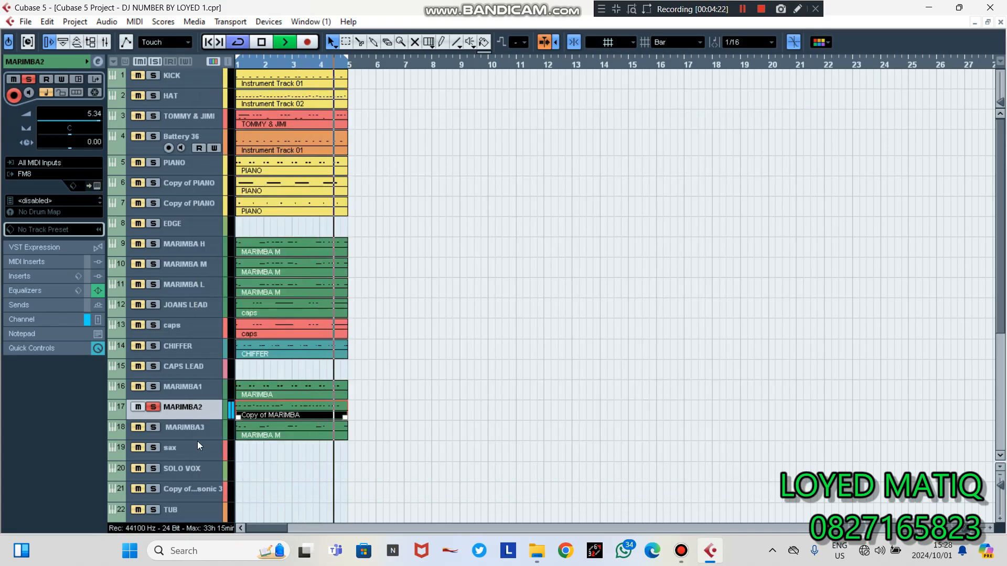
Step: Add MARIMBA3 on track 18 to the soloed tracks and examine its notes in the Key Editor
{"action": "left_click", "coordinate": [153, 427]}
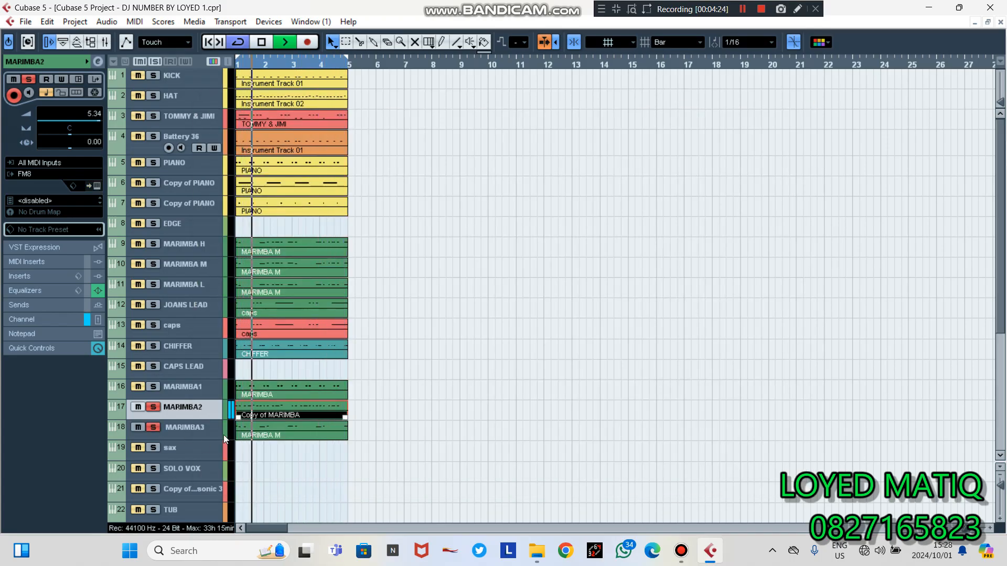
{"action": "double_click", "coordinate": [265, 426]}
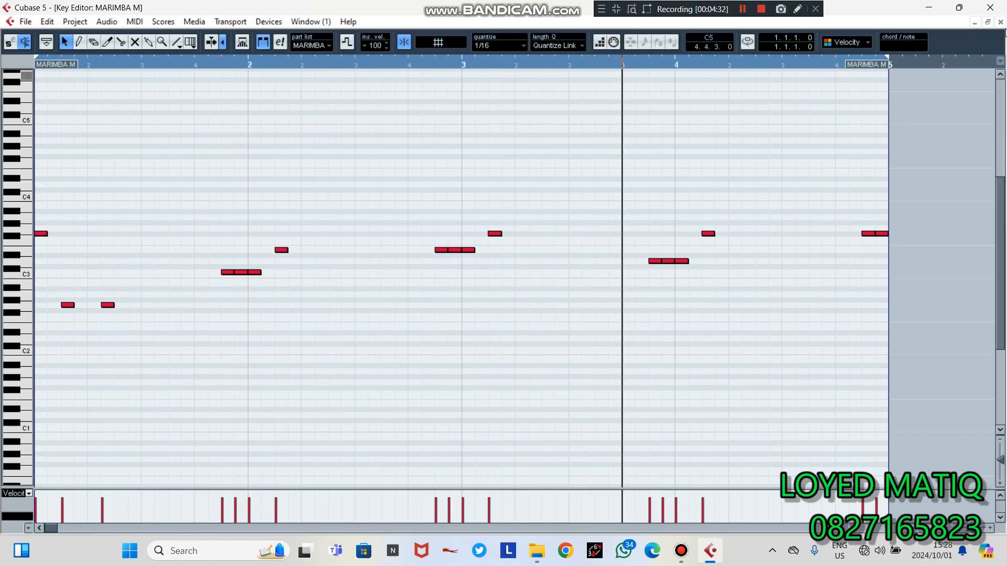
{"action": "left_click", "coordinate": [1000, 22]}
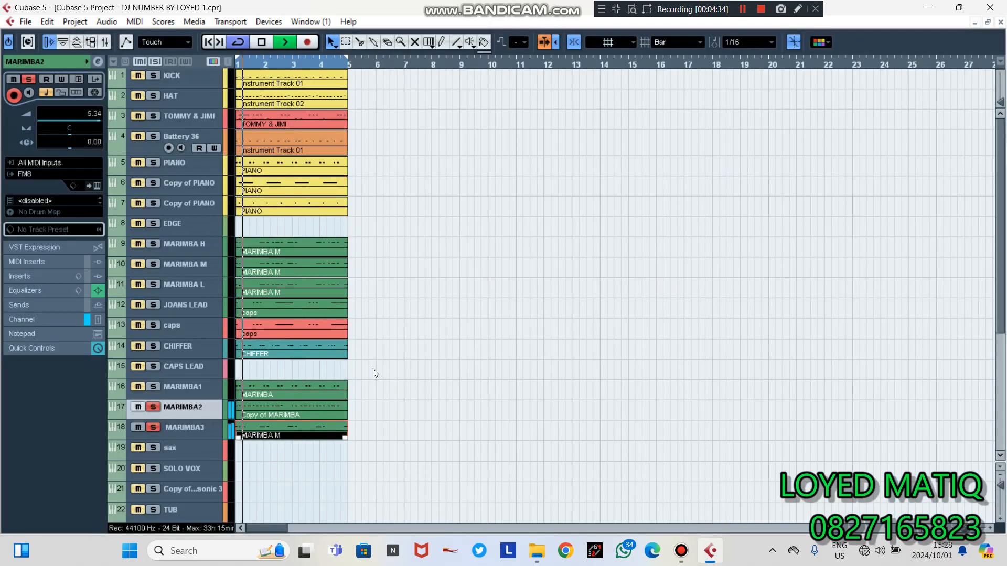
Step: Select the MARIMBA3 track, view the patch loaded in its FM8 instrument, and close the instrument
{"action": "left_click", "coordinate": [194, 428]}
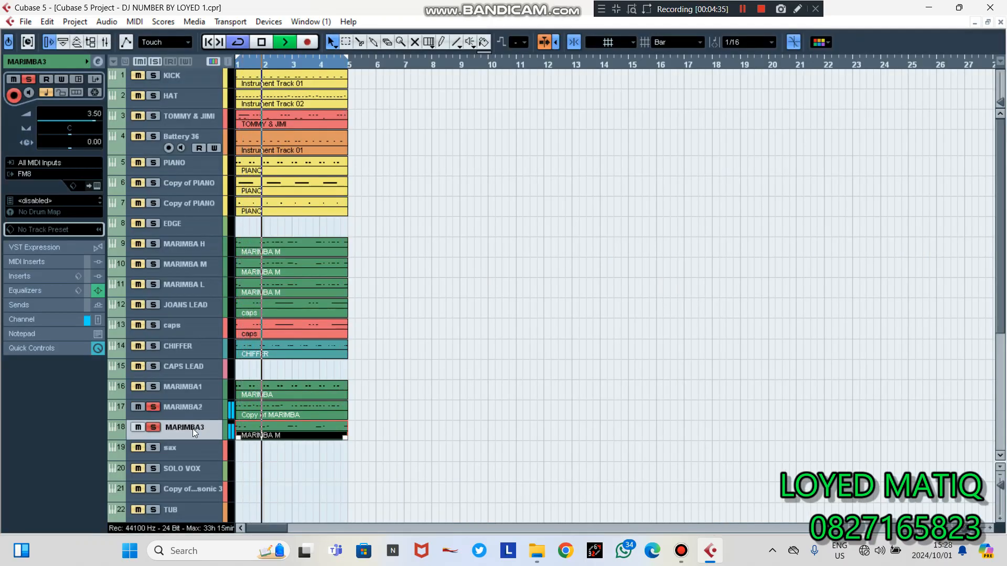
{"action": "left_click", "coordinate": [97, 187]}
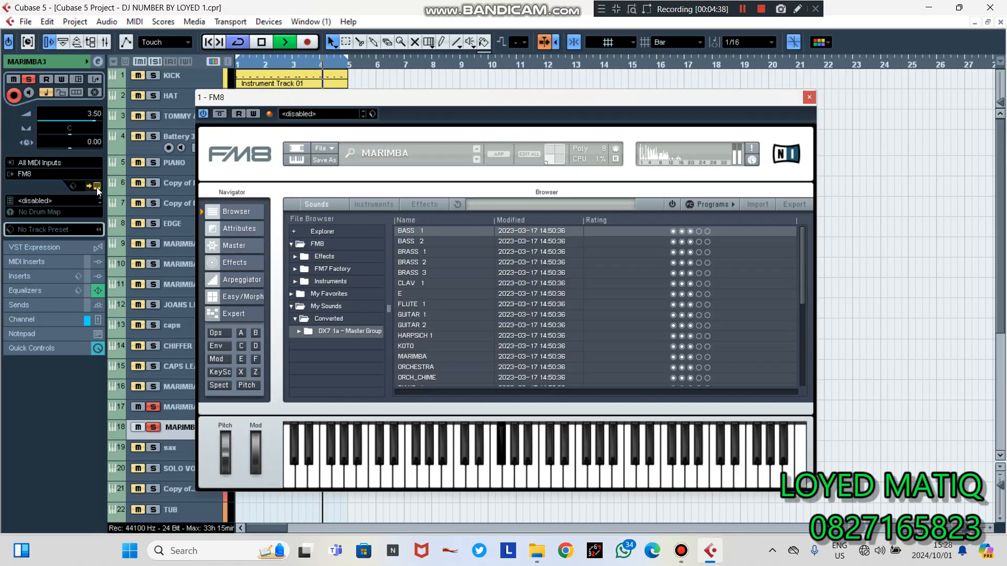
{"action": "left_click", "coordinate": [97, 187]}
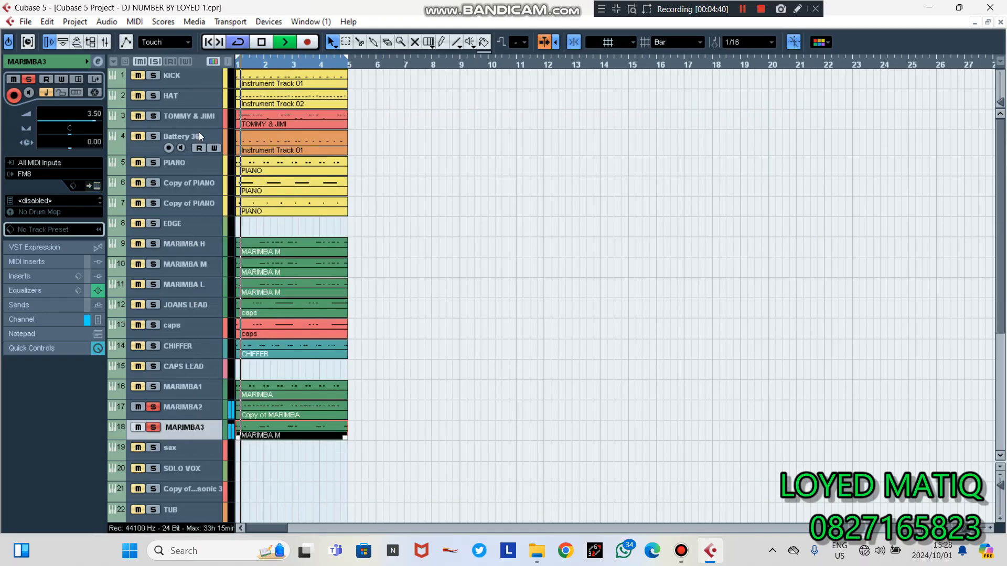
Step: Bring KICK, HAT, TOMMY & JIMI and MARIMBA1 into the soloed playback one after another
{"action": "left_click", "coordinate": [140, 75]}
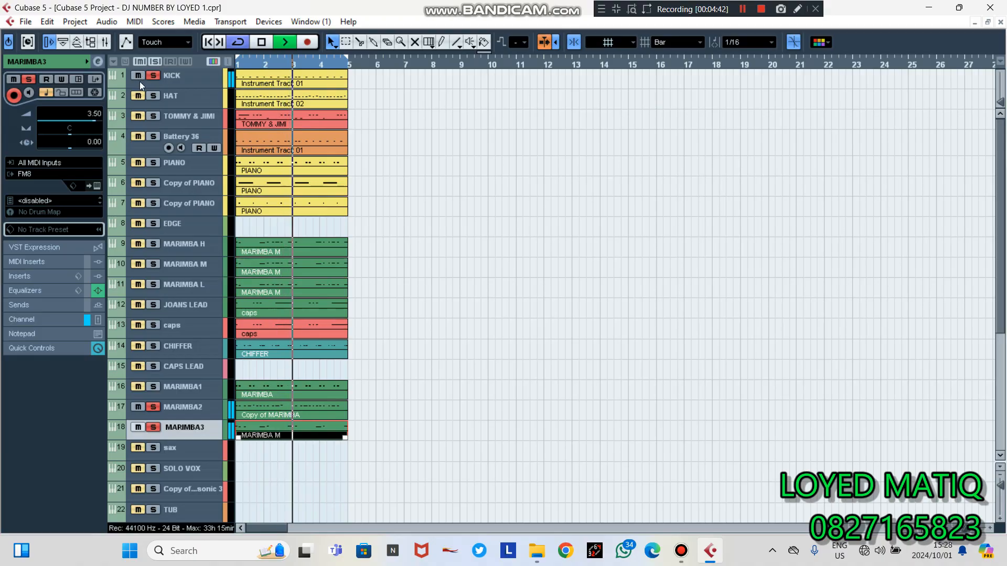
{"action": "left_click", "coordinate": [137, 97]}
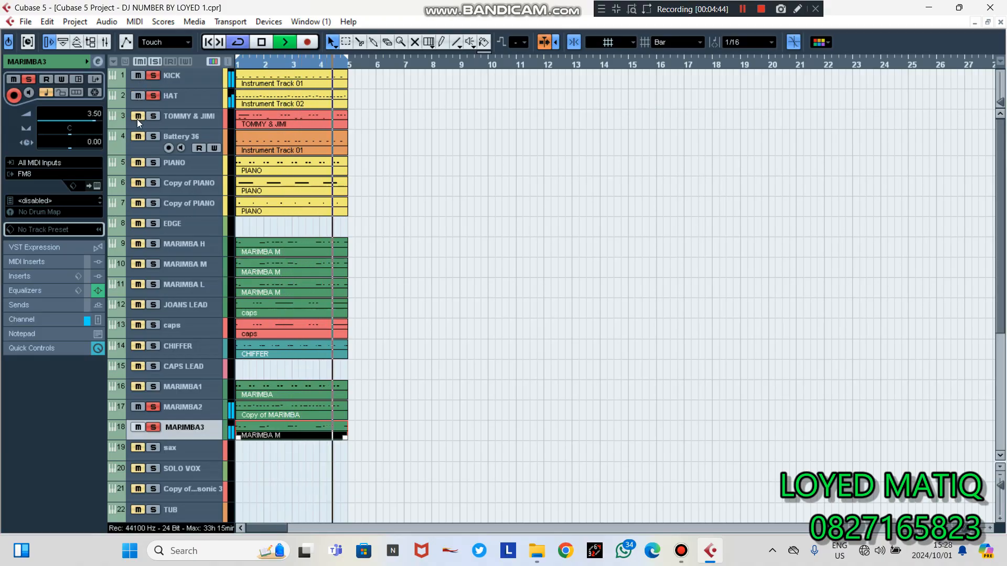
{"action": "left_click", "coordinate": [137, 117]}
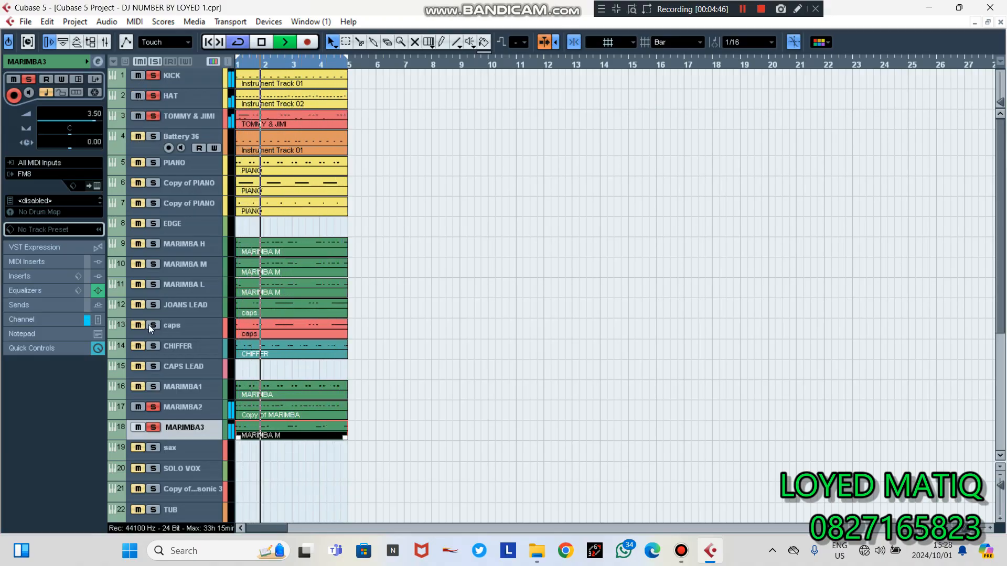
{"action": "left_click", "coordinate": [140, 389]}
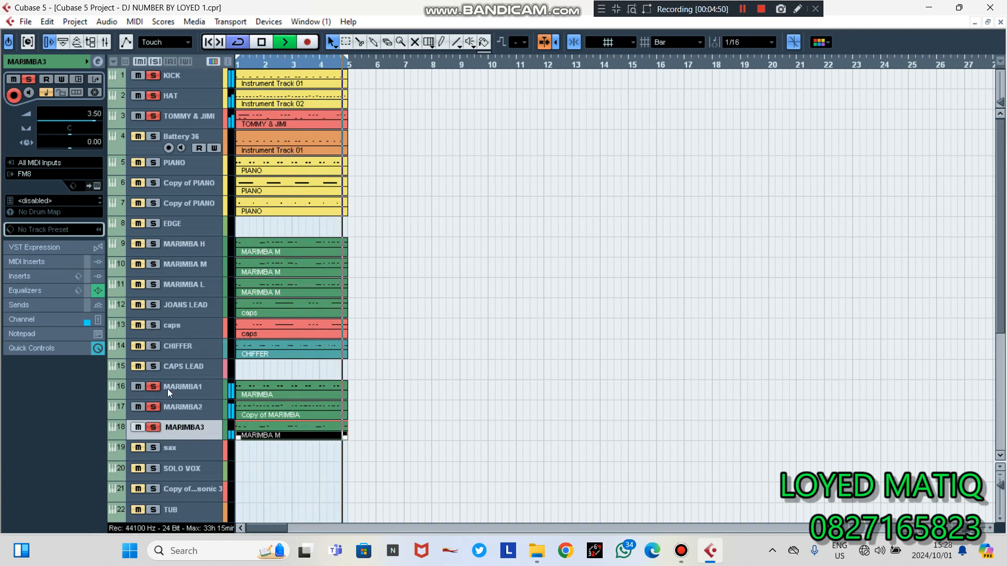
Step: Add PIANO, the Copy of PIANO on track 6, CHIFFER, caps and the MARIMBA H, M and L tracks to the soloed playback
{"action": "left_click", "coordinate": [136, 163]}
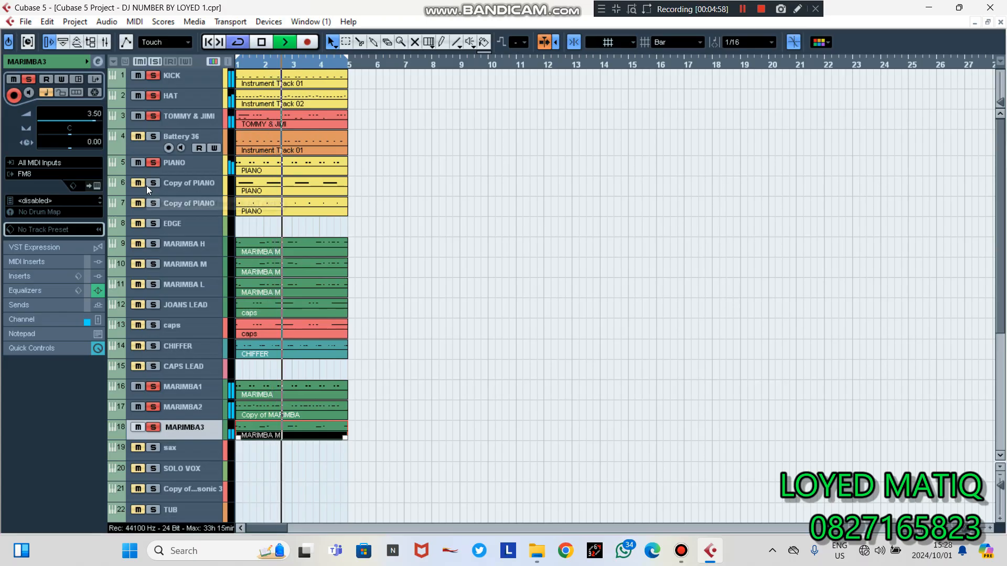
{"action": "left_click", "coordinate": [140, 346]}
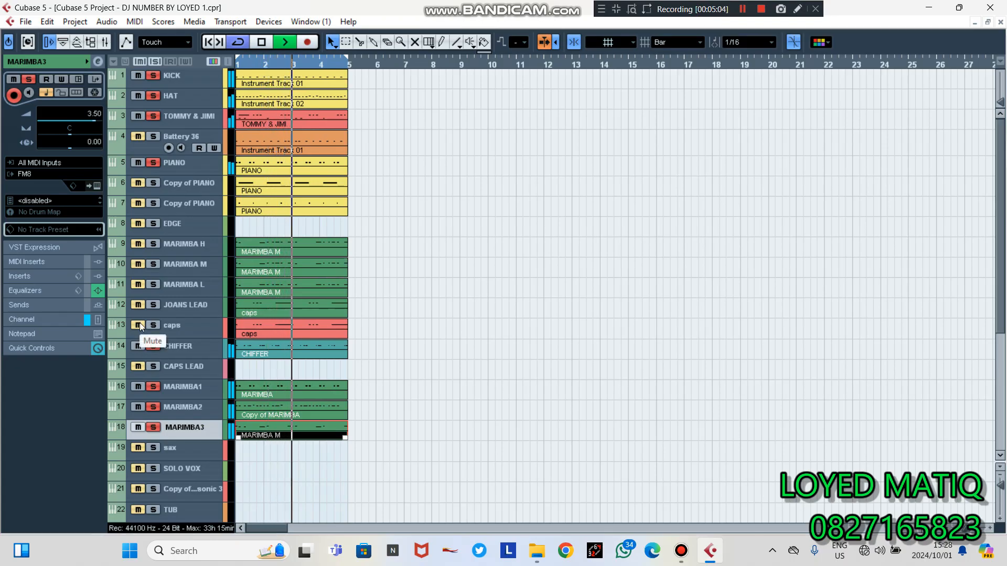
{"action": "left_click", "coordinate": [134, 325]}
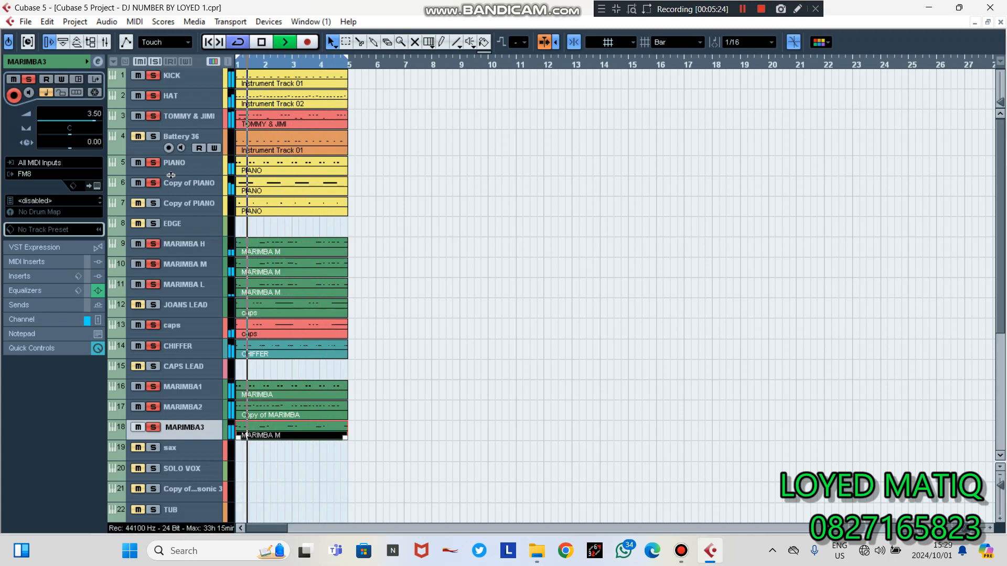
Step: Add Battery 36 and the Copy of PIANO on track 7 to the soloed playback, and take PIANO and CHIFFER out
{"action": "left_click", "coordinate": [139, 137]}
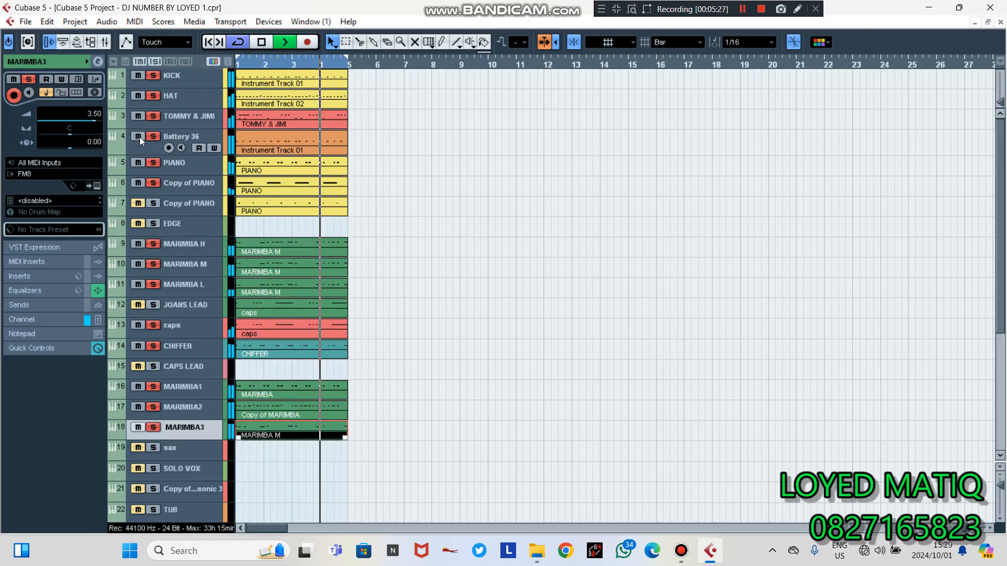
{"action": "left_click", "coordinate": [168, 137]}
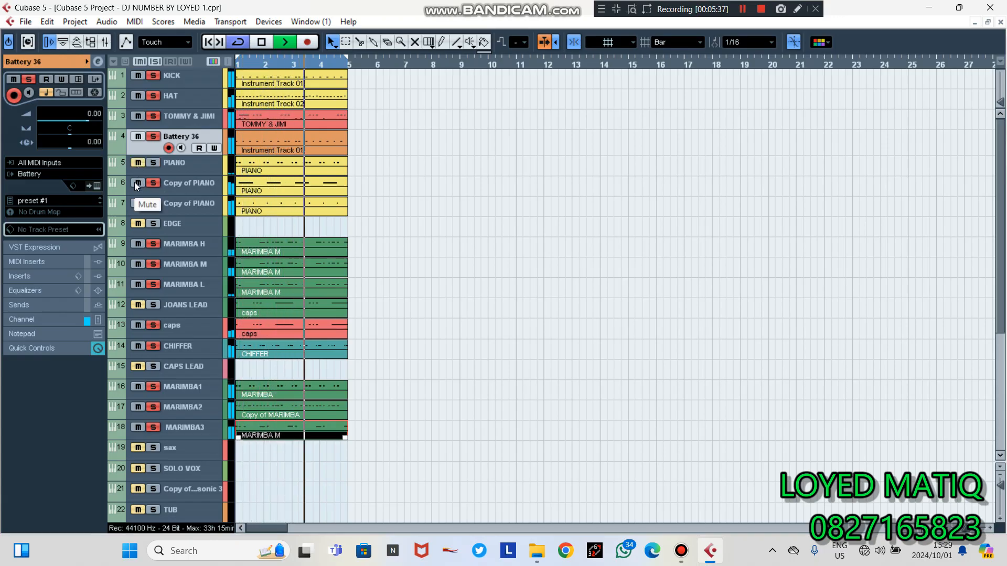
{"action": "left_click_drag", "start_coordinate": [134, 182], "coordinate": [134, 204]}
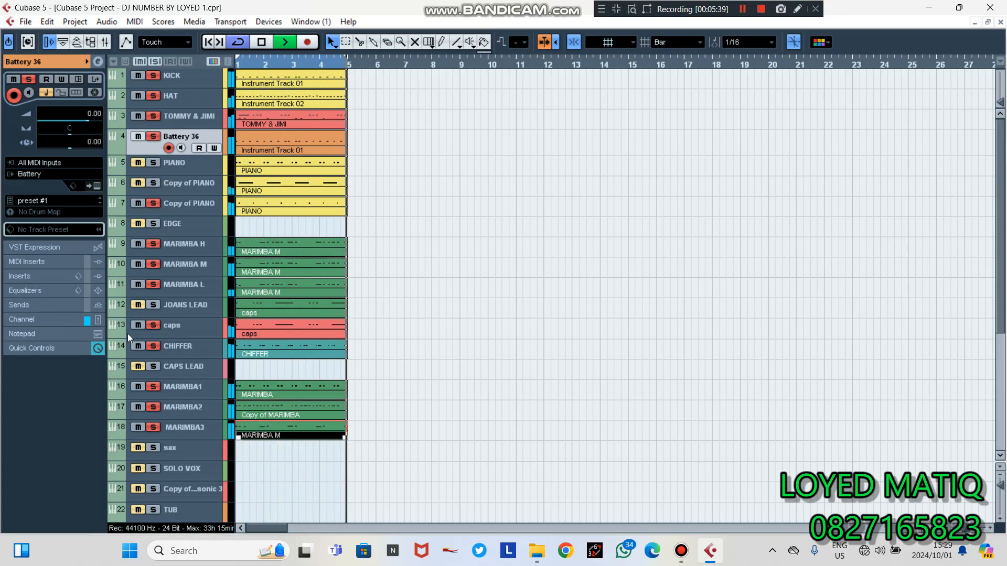
{"action": "left_click", "coordinate": [134, 345]}
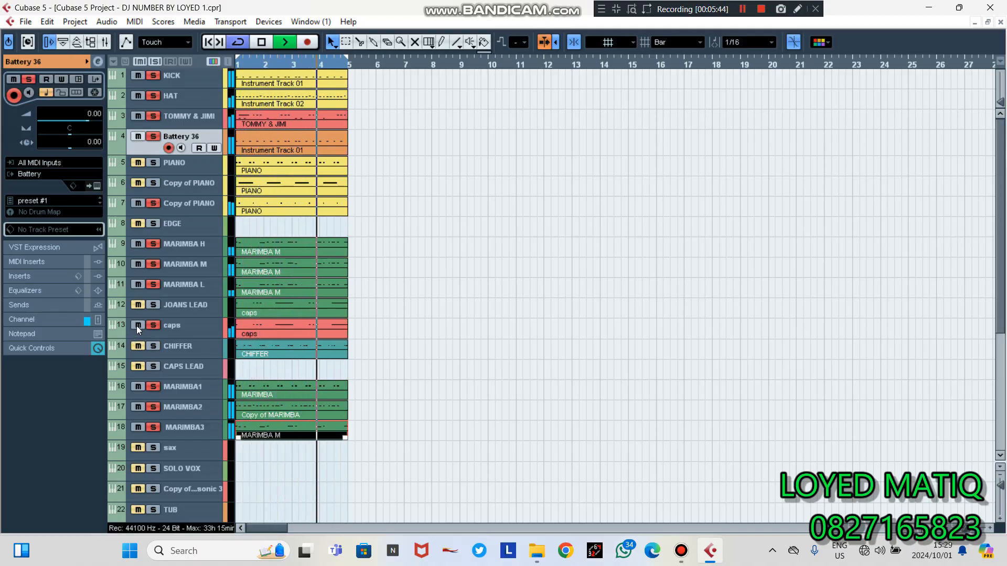
Step: Take caps and Battery 36 out of the soloed playback and back in, and add Copy of PIANO on track 6, CHIFFER, JOANS LEAD and PIANO
{"action": "left_click", "coordinate": [136, 325]}
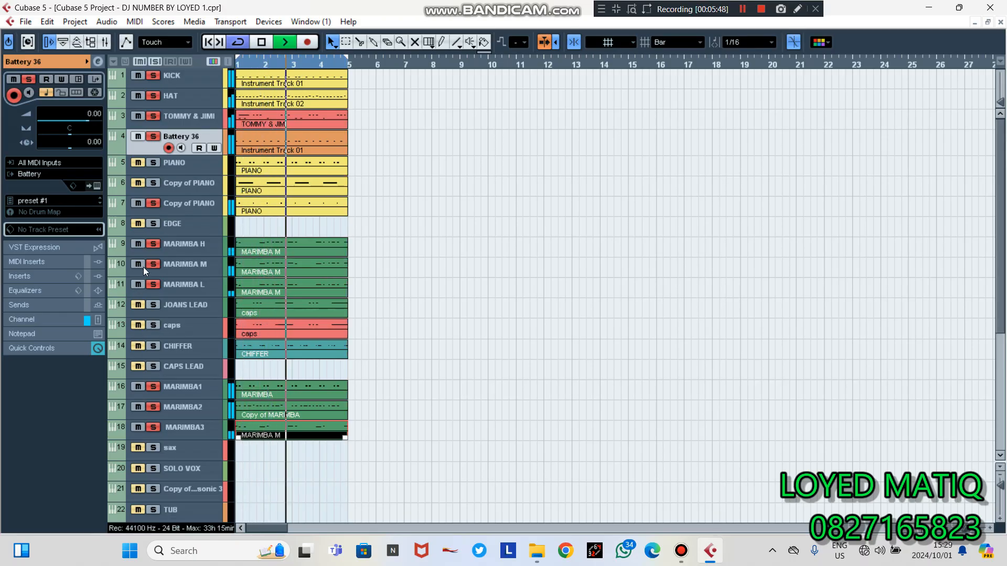
{"action": "left_click", "coordinate": [137, 137]}
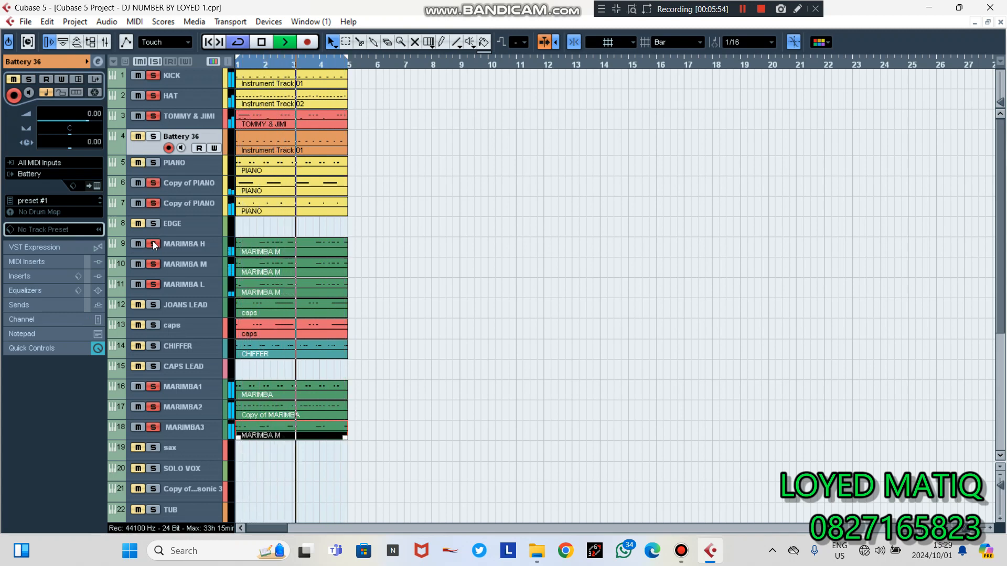
{"action": "left_click", "coordinate": [138, 345]}
{"action": "left_click", "coordinate": [137, 305]}
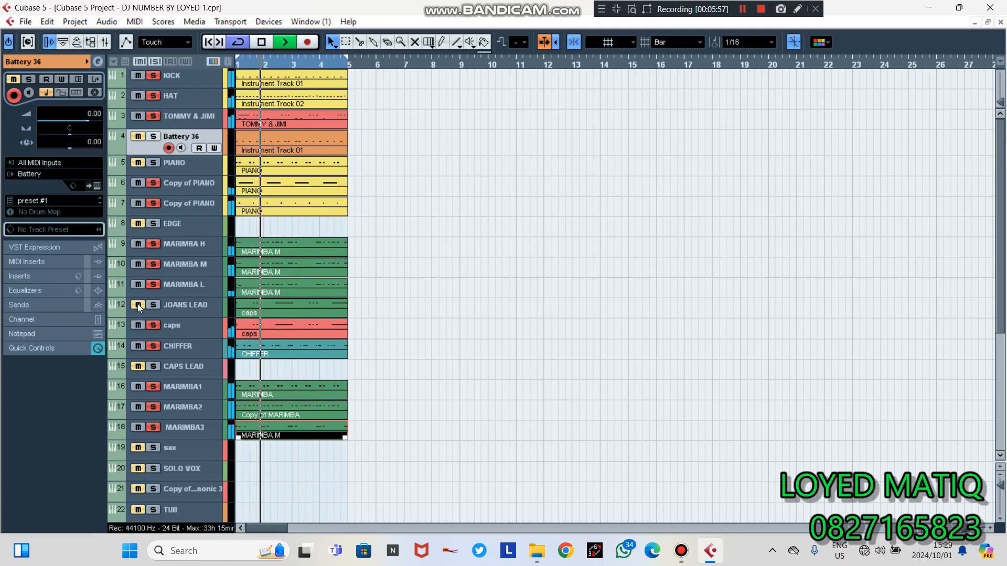
{"action": "left_click", "coordinate": [137, 305]}
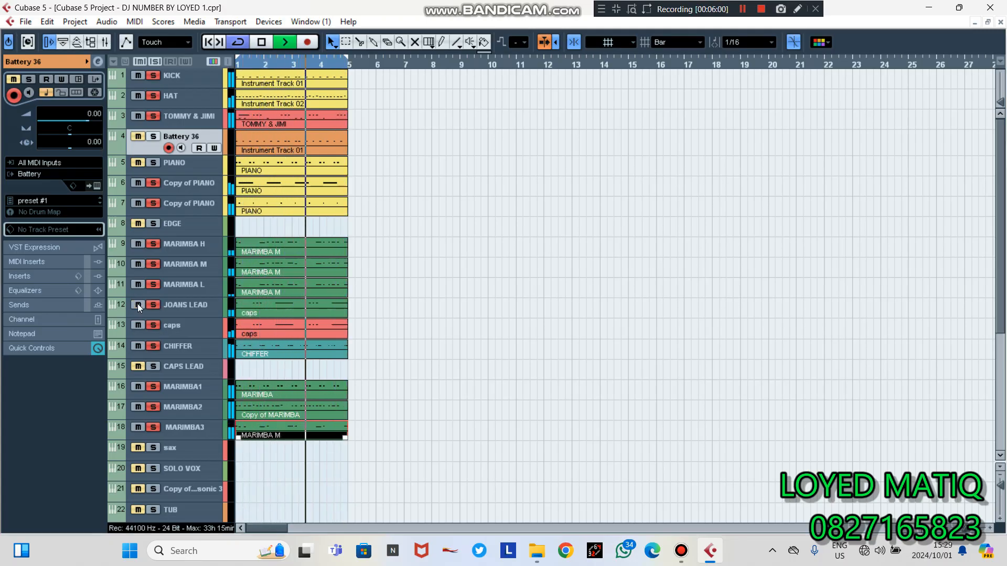
{"action": "left_click", "coordinate": [137, 165]}
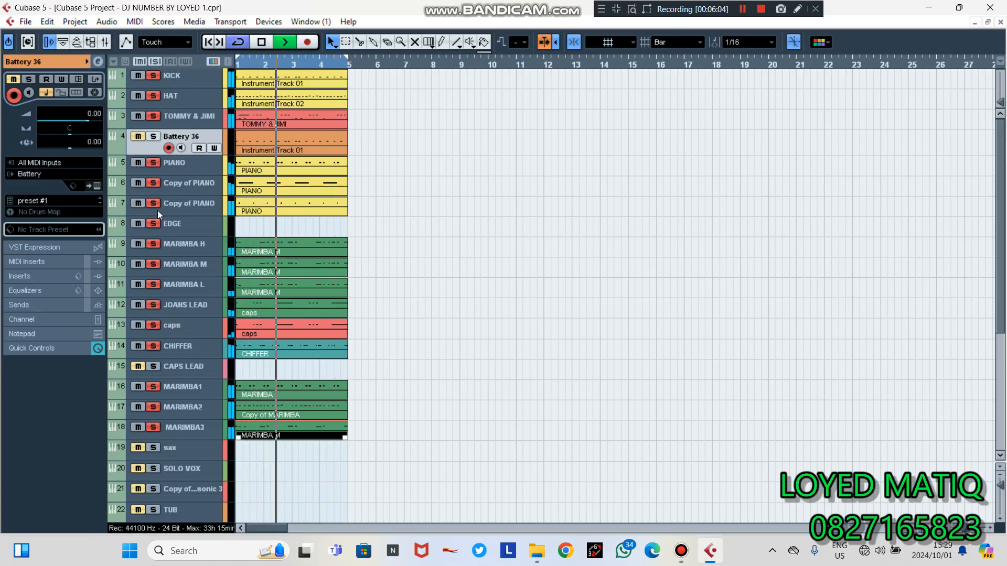
{"action": "left_click", "coordinate": [137, 137]}
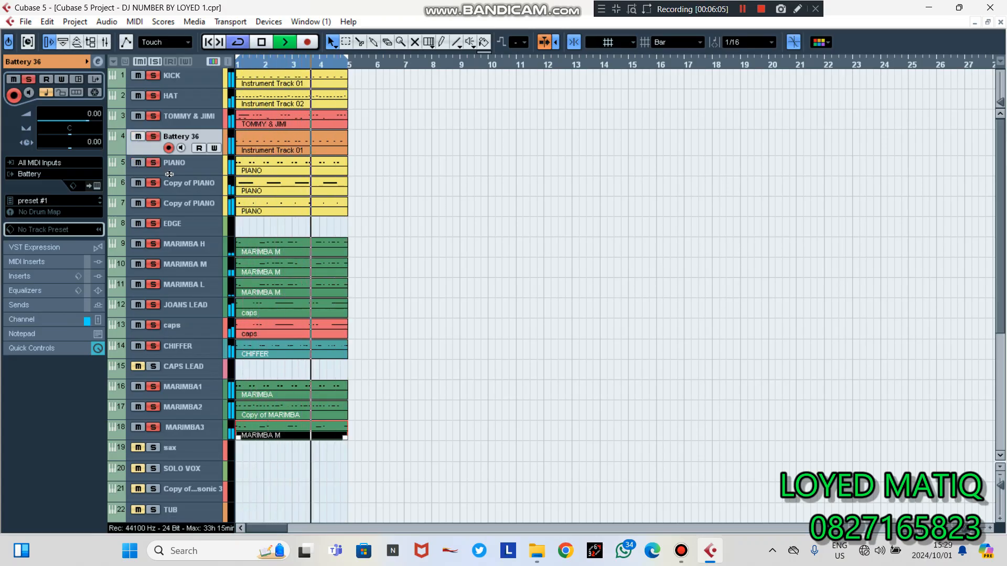
Step: Add EDGE to the soloed playback, open its Battery instrument, and audition the KHWELA EFF_short sample and the KULUNGWANI sample on F#1
{"action": "left_click", "coordinate": [185, 225]}
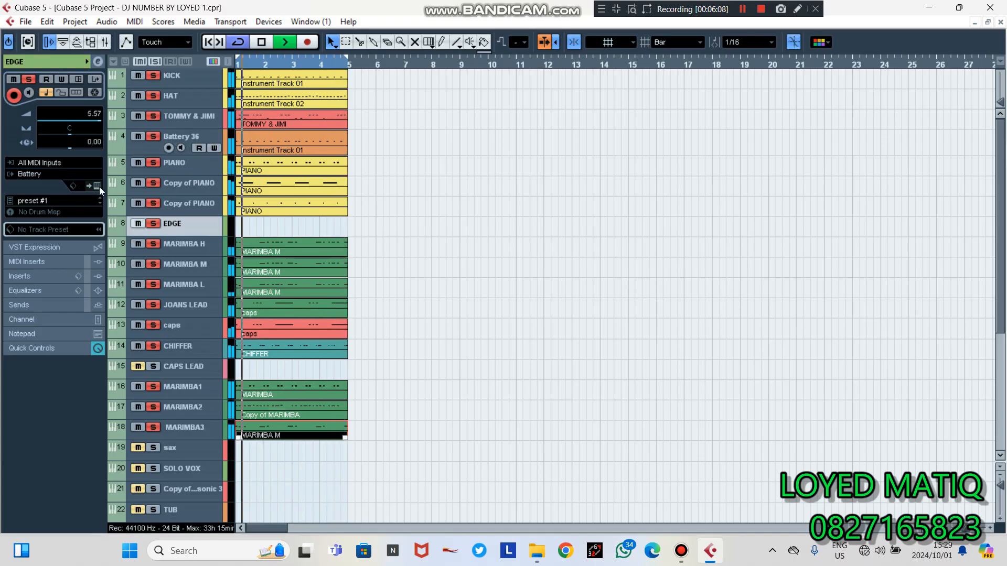
{"action": "left_click", "coordinate": [96, 186]}
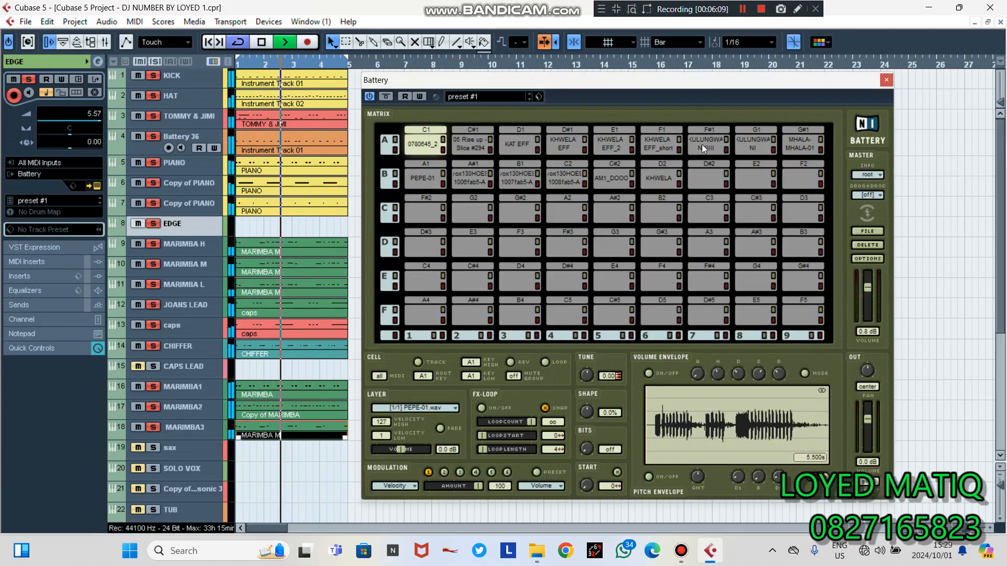
{"action": "left_click", "coordinate": [662, 144]}
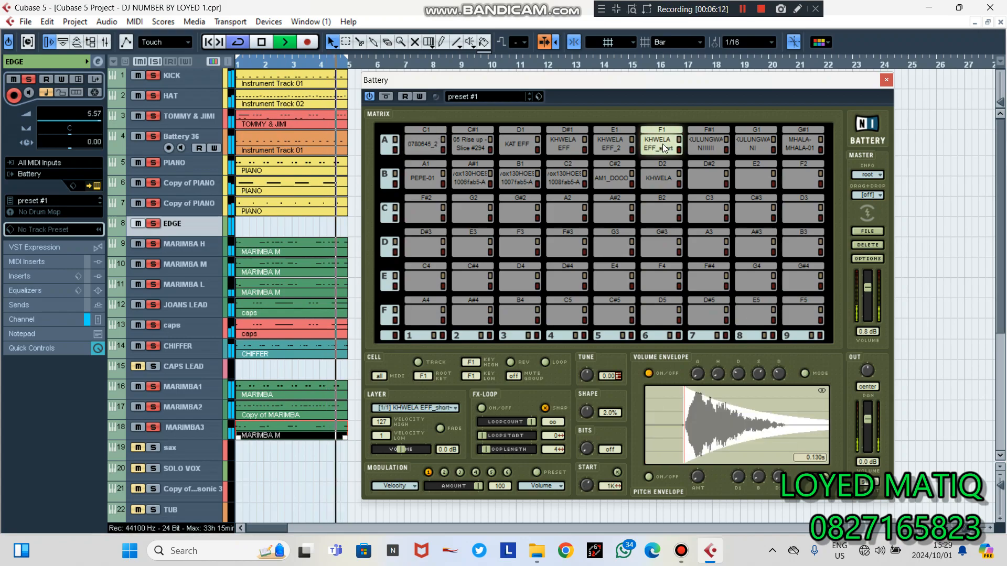
{"action": "left_click", "coordinate": [710, 143]}
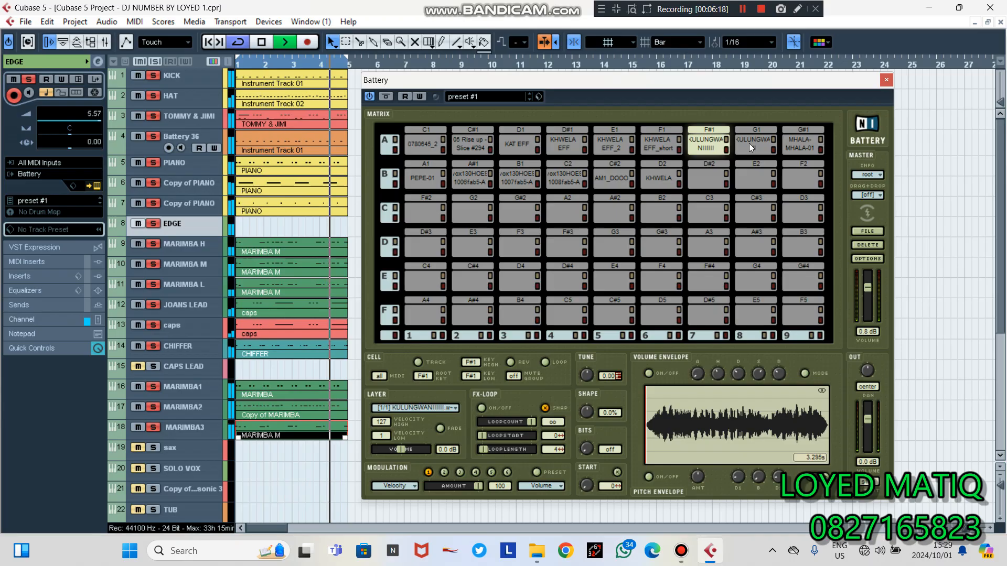
Step: Audition the MHALA-MHALA-01 and PEPE-01 samples and set Battery's master volume to 2.5 dB
{"action": "left_click", "coordinate": [800, 137]}
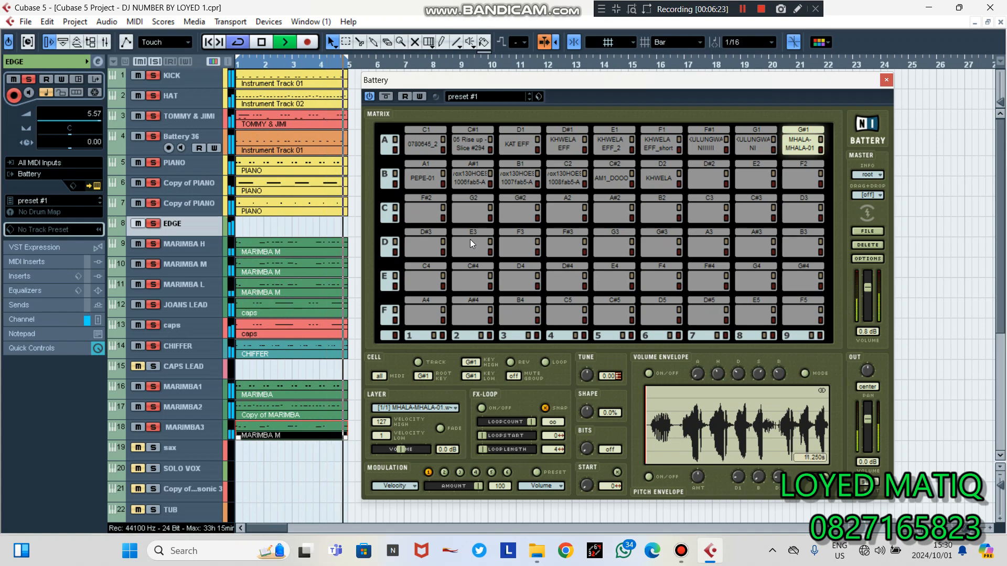
{"action": "left_click", "coordinate": [427, 181]}
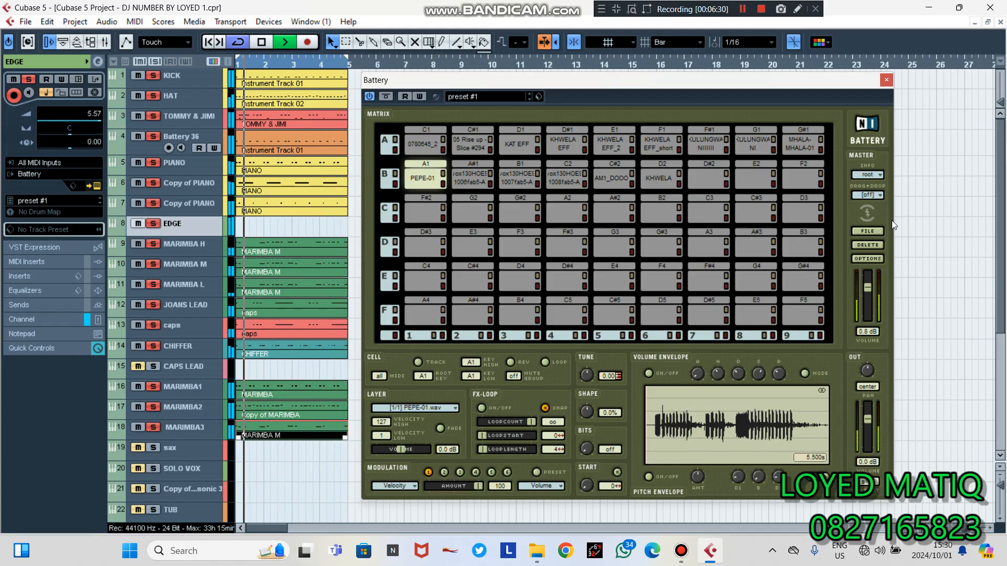
{"action": "left_click_drag", "start_coordinate": [865, 282], "coordinate": [866, 280]}
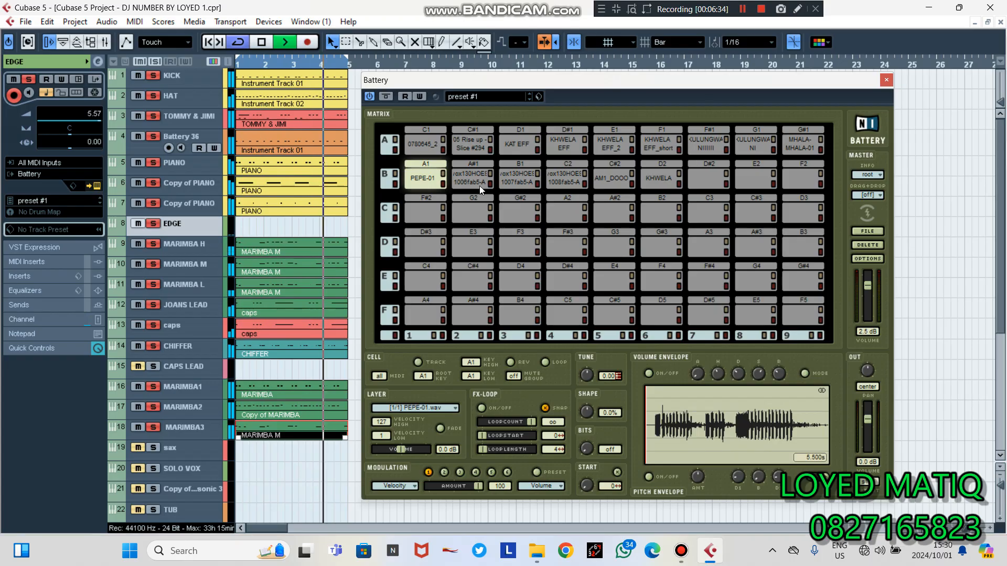
Step: Audition the vox sample on A#1, 0780645_2, KAT EFF, KHWELA EFF_2 and the KULUNGWANI sample on G1 in Battery
{"action": "left_click", "coordinate": [466, 163]}
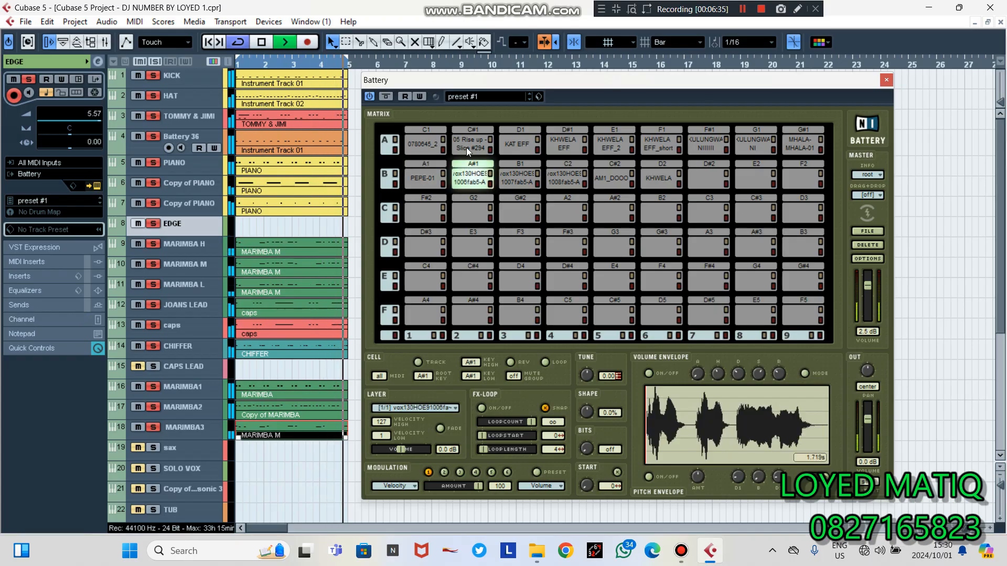
{"action": "left_click", "coordinate": [427, 149]}
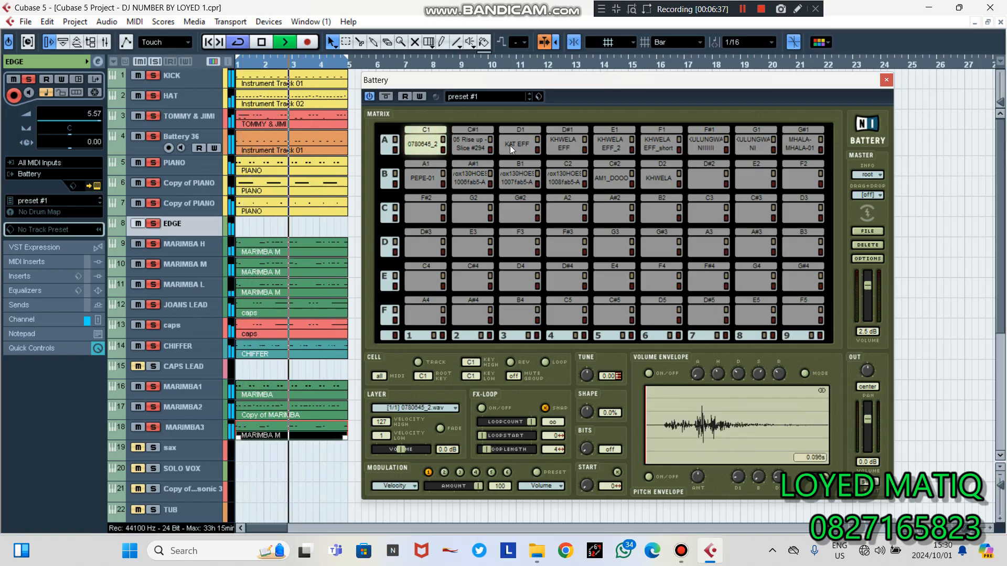
{"action": "left_click", "coordinate": [510, 146]}
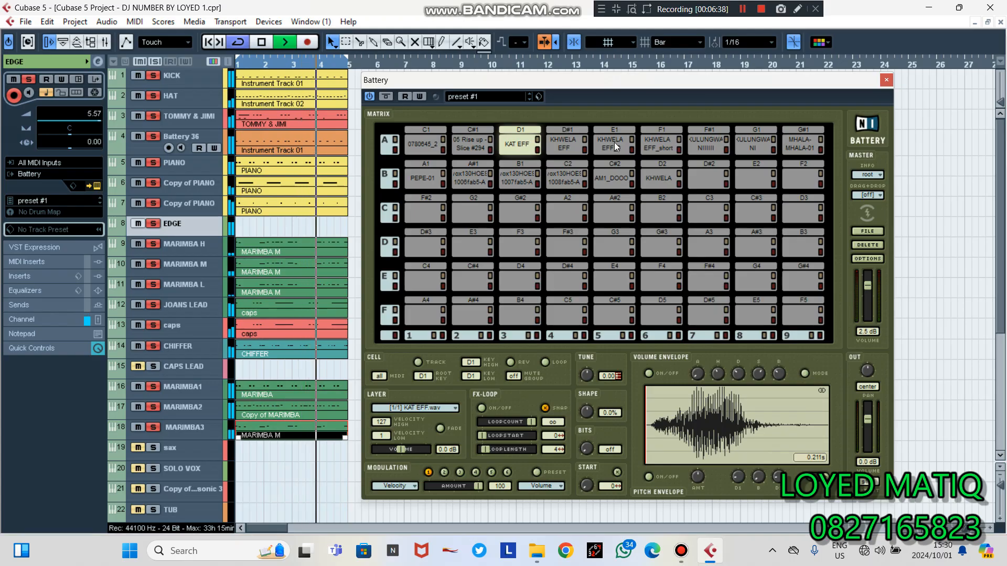
{"action": "left_click", "coordinate": [596, 145]}
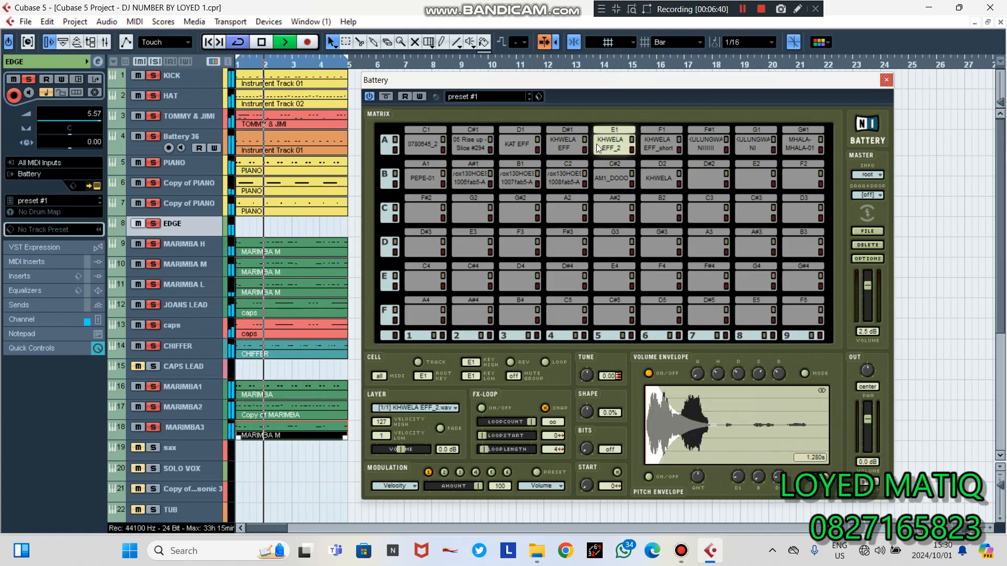
{"action": "left_click", "coordinate": [754, 147]}
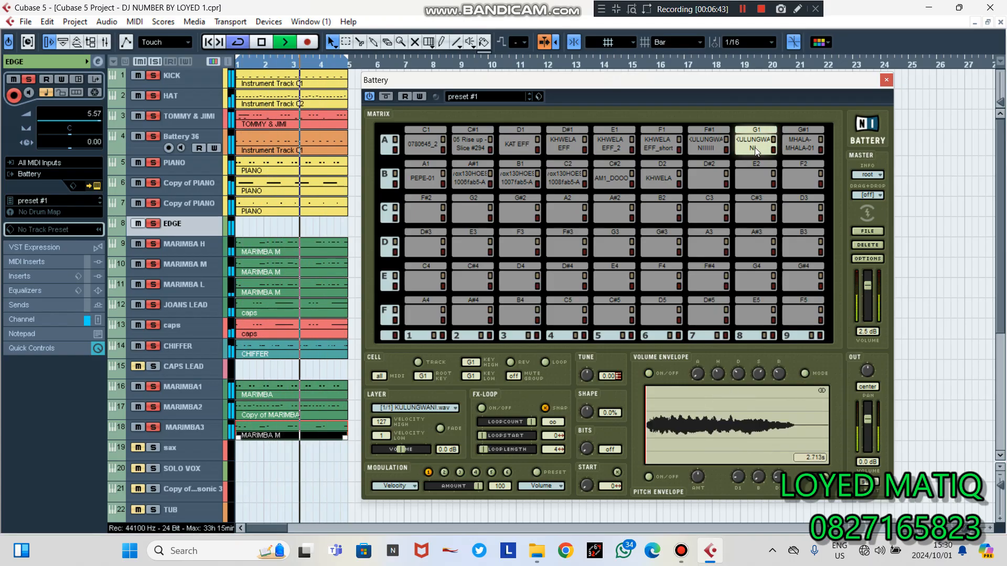
Step: Audition MHALA-MHALA-01, the KULUNGWANI sample on F#1, PEPE-01 and KHWELA over the beat, and close the Battery instrument
{"action": "left_click", "coordinate": [797, 146]}
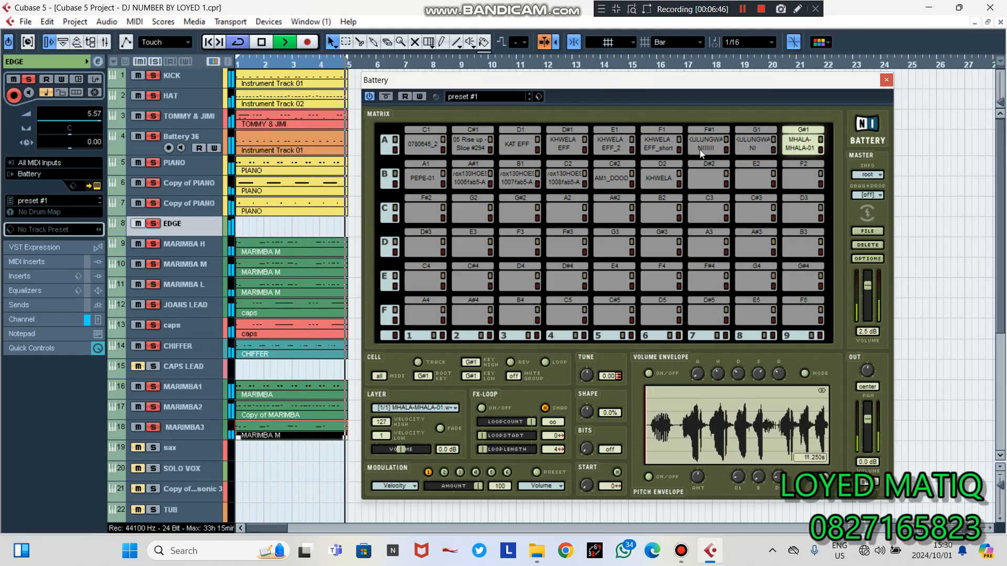
{"action": "left_click", "coordinate": [700, 149]}
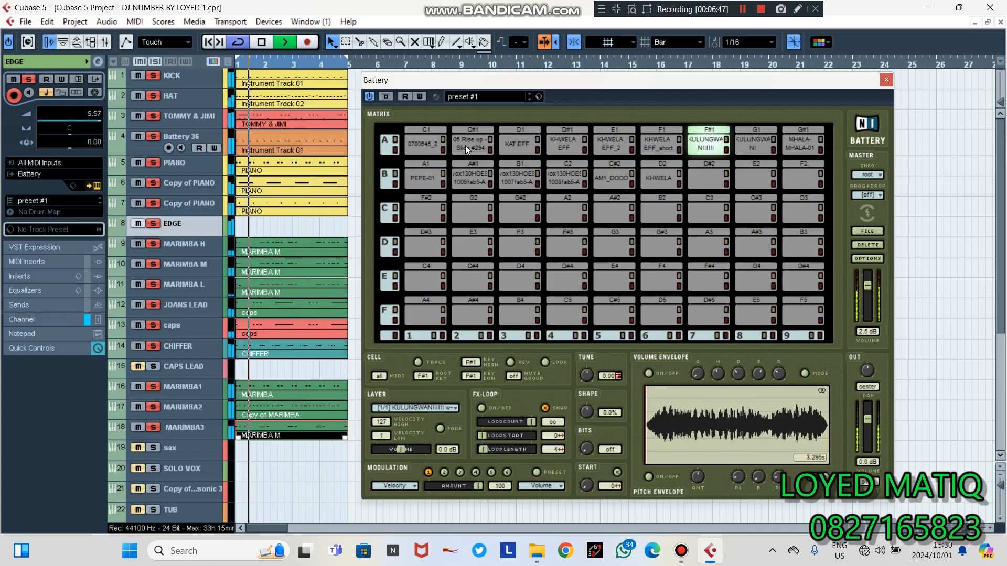
{"action": "left_click", "coordinate": [425, 178]}
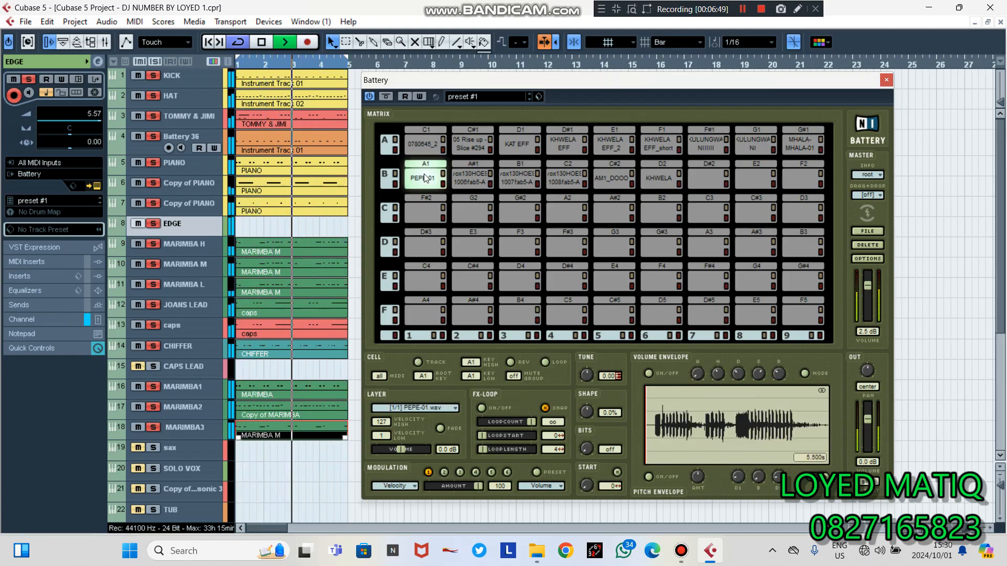
{"action": "left_click", "coordinate": [652, 179]}
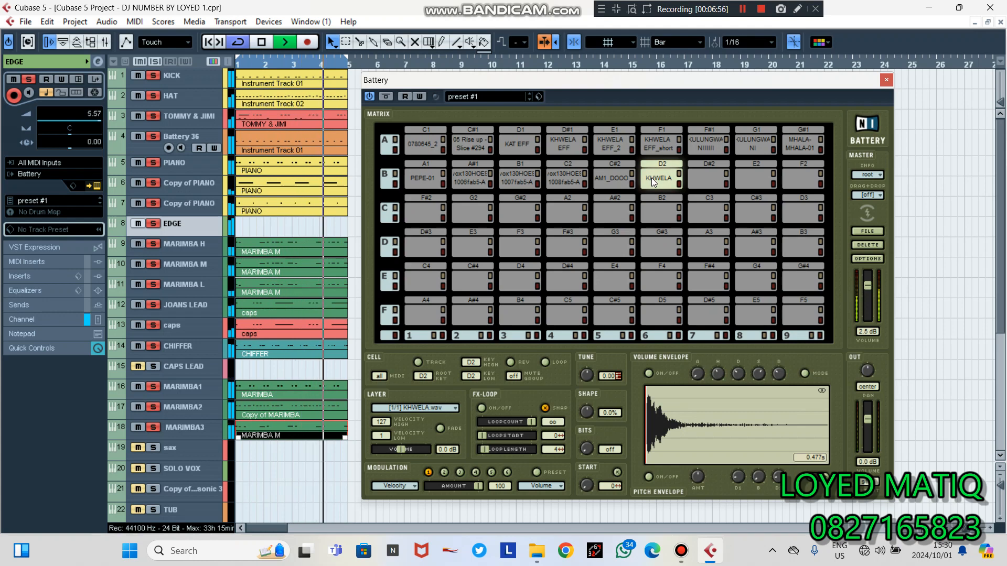
{"action": "left_click", "coordinate": [714, 147]}
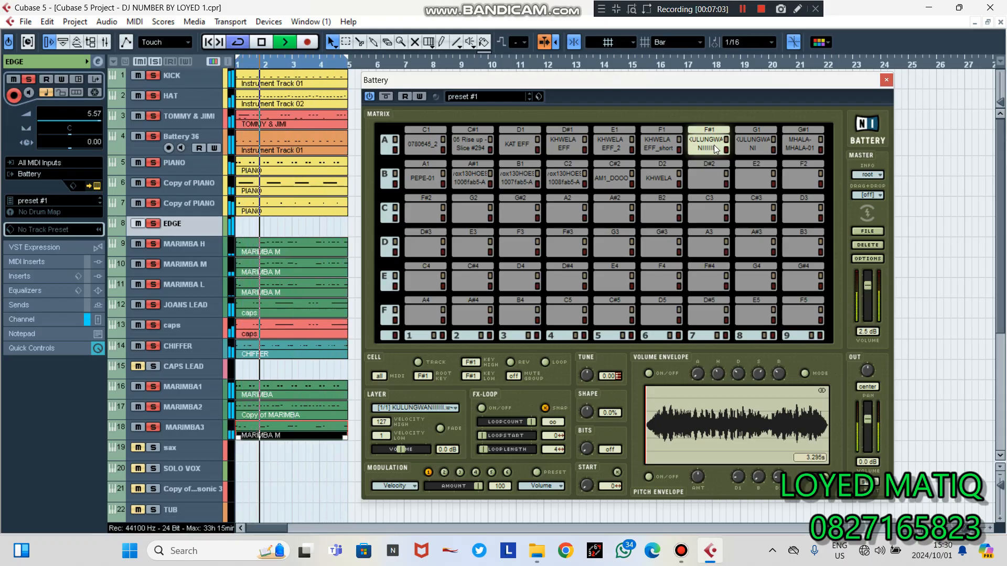
{"action": "left_click", "coordinate": [805, 143]}
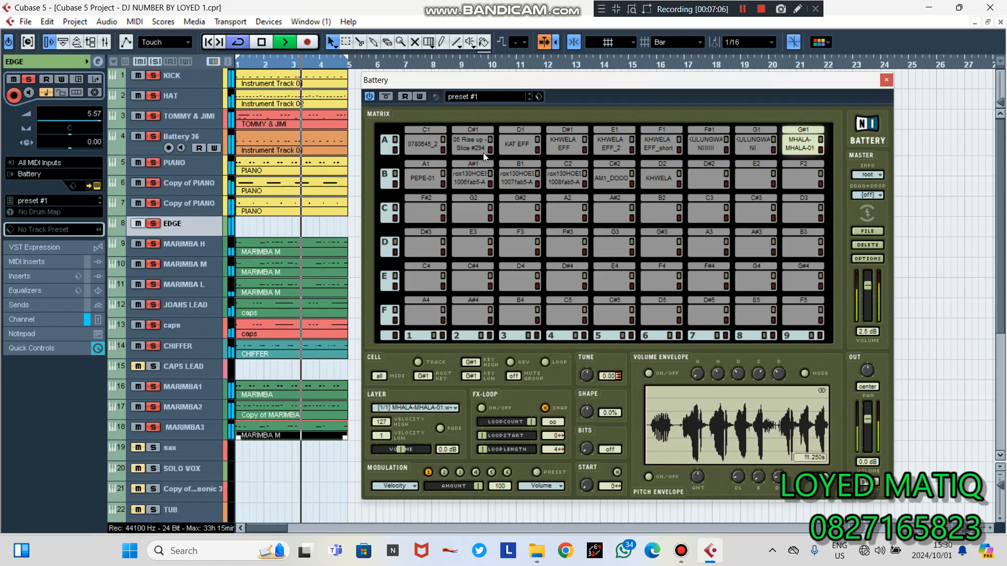
{"action": "left_click", "coordinate": [419, 181]}
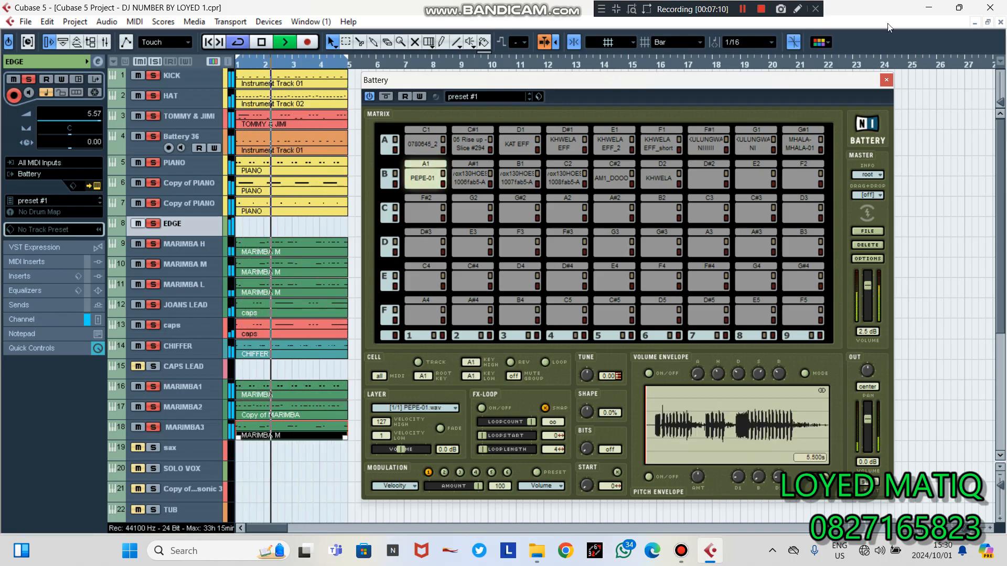
{"action": "left_click", "coordinate": [886, 81]}
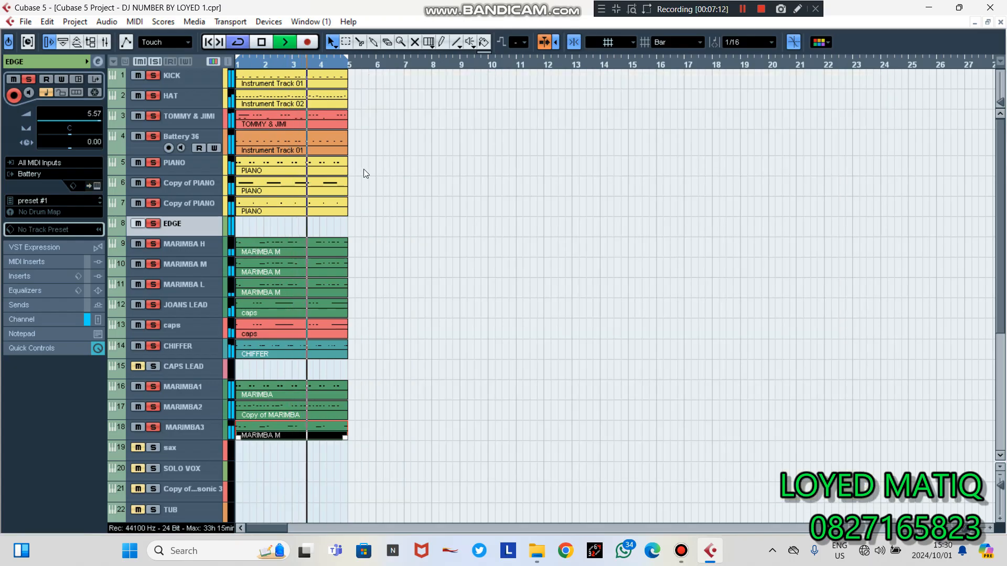
Step: Select the parts from PIANO down to MARIMBA3, view their notes together in the Key Editor, and return to the project
{"action": "left_click_drag", "start_coordinate": [357, 167], "coordinate": [252, 451]}
{"action": "key", "text": "ctrl+e"}
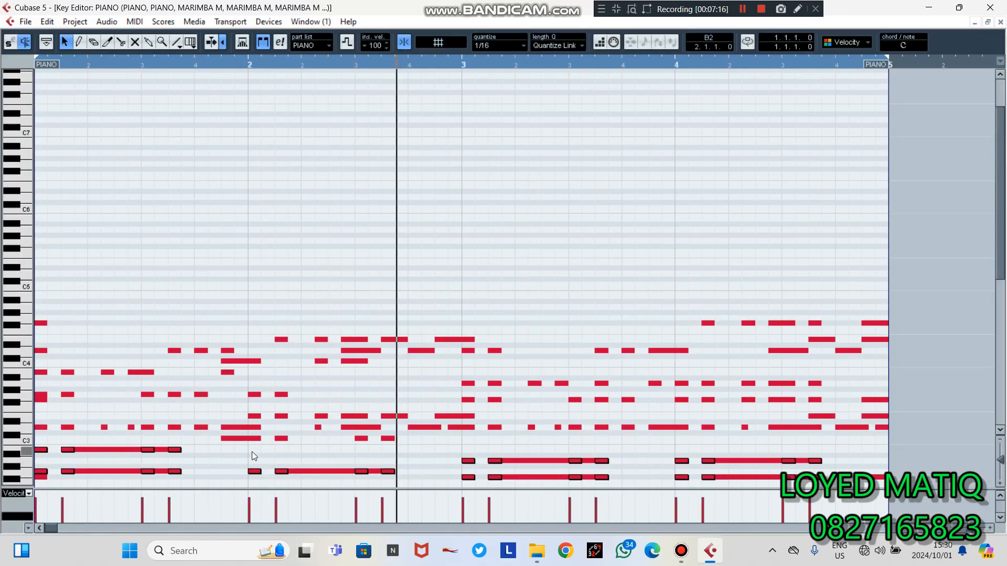
{"action": "scroll", "coordinate": [252, 452], "scroll_direction": "down", "scroll_amount": 2}
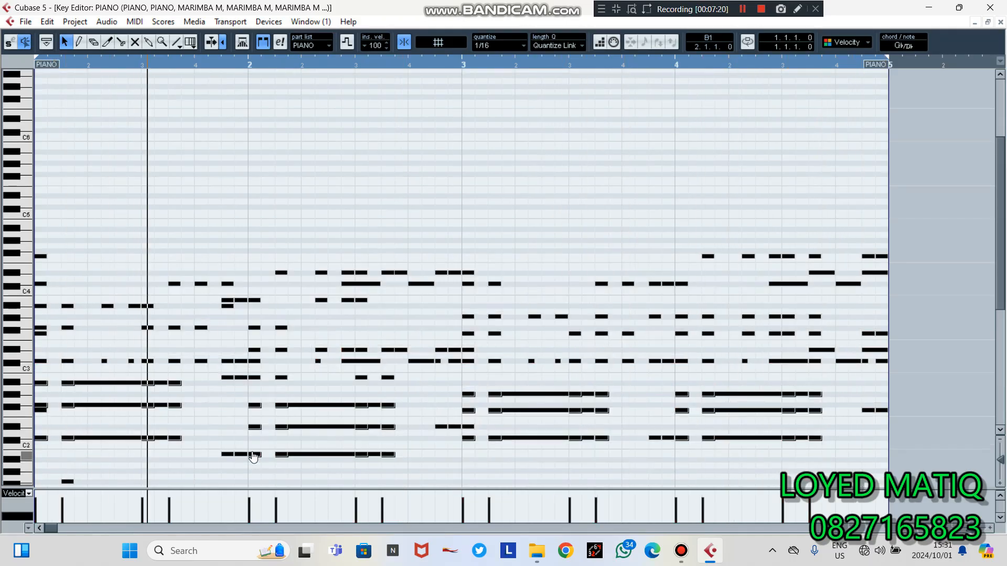
{"action": "scroll", "coordinate": [349, 392], "scroll_direction": "down", "scroll_amount": 4}
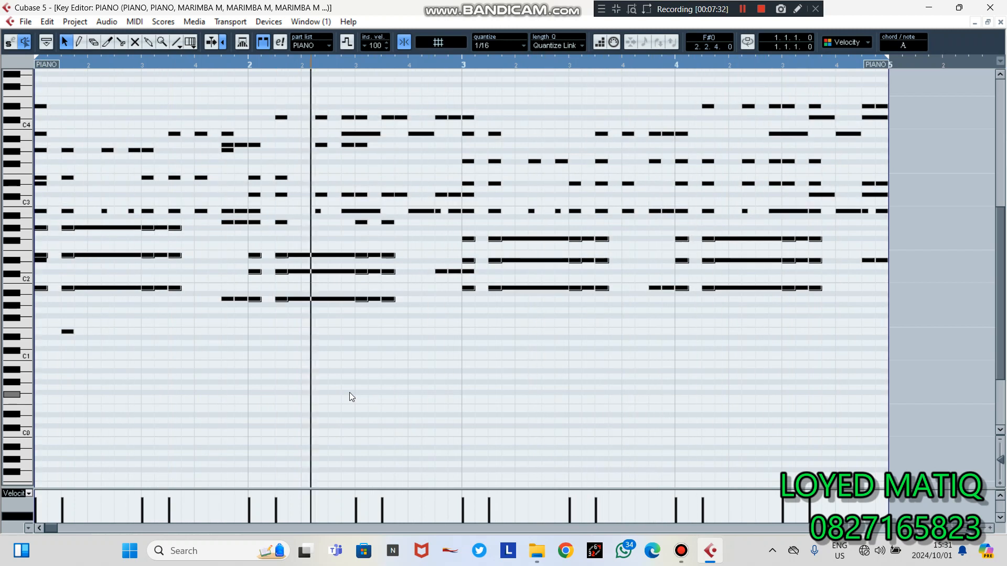
{"action": "left_click", "coordinate": [999, 22]}
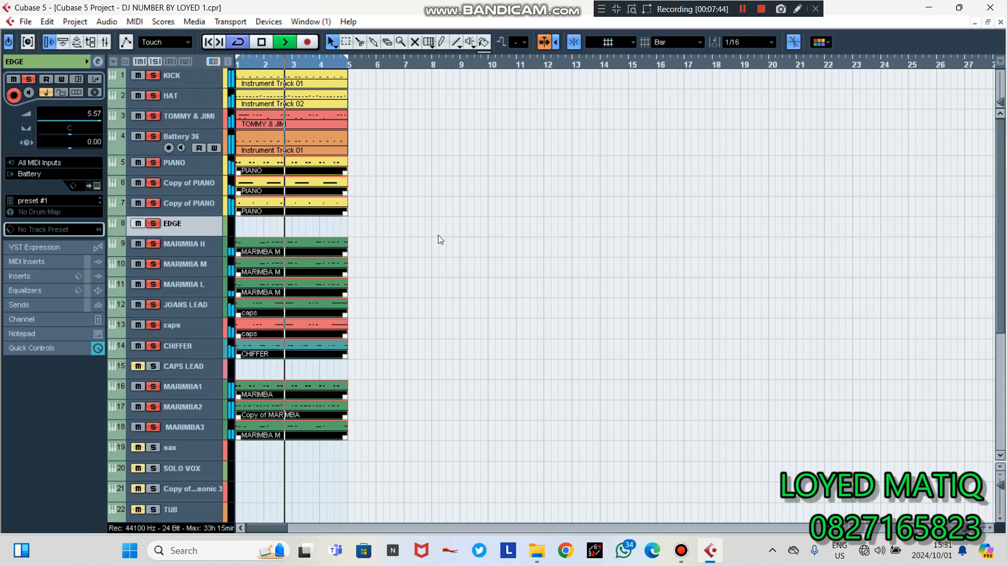
Step: Clear all solos, reopen EDGE's Battery instrument, and audition MHALA-MHALA-01, the KULUNGWANI sample on F#1 and PEPE-01
{"action": "left_click", "coordinate": [155, 61]}
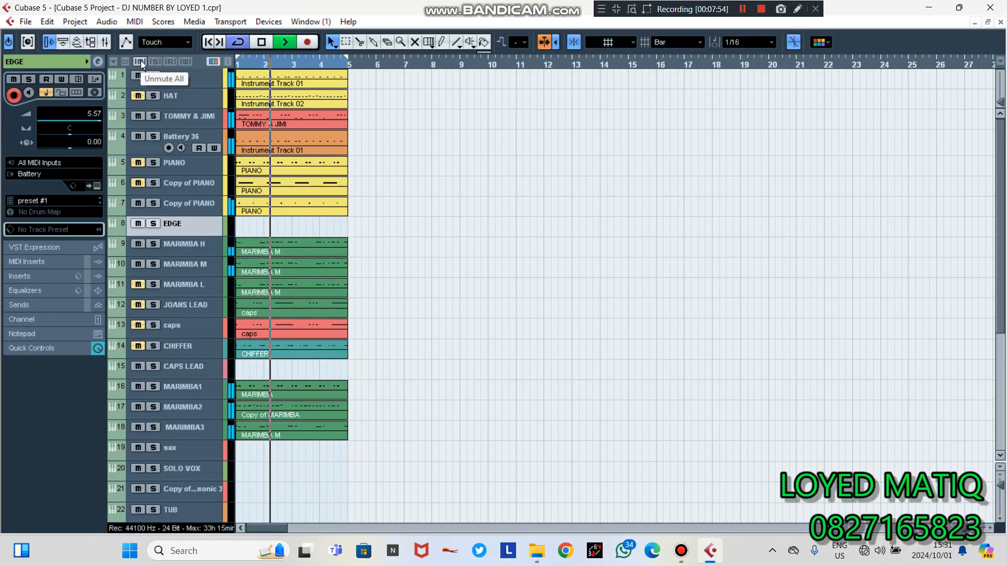
{"action": "left_click", "coordinate": [98, 185]}
{"action": "left_click", "coordinate": [802, 147]}
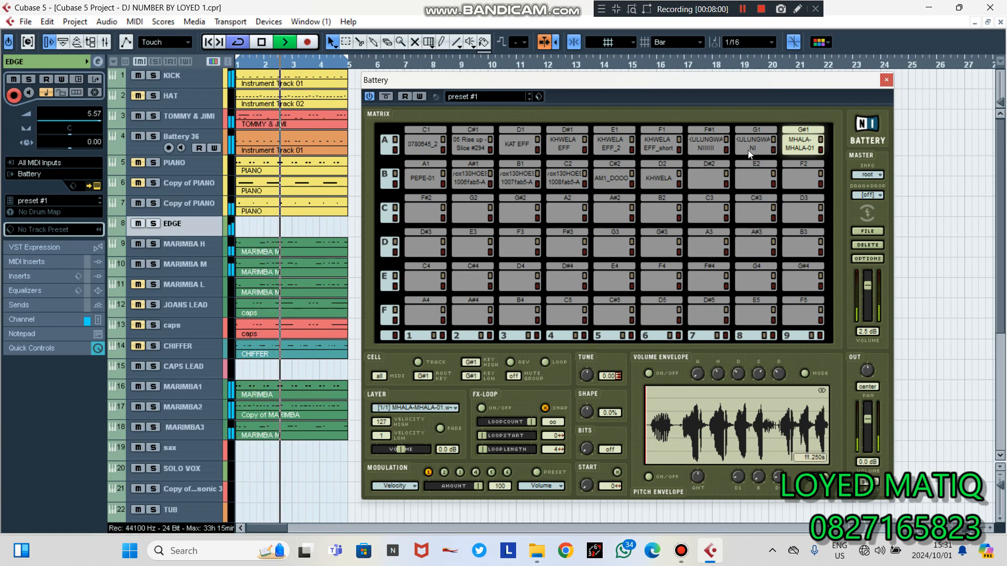
{"action": "left_click", "coordinate": [703, 143]}
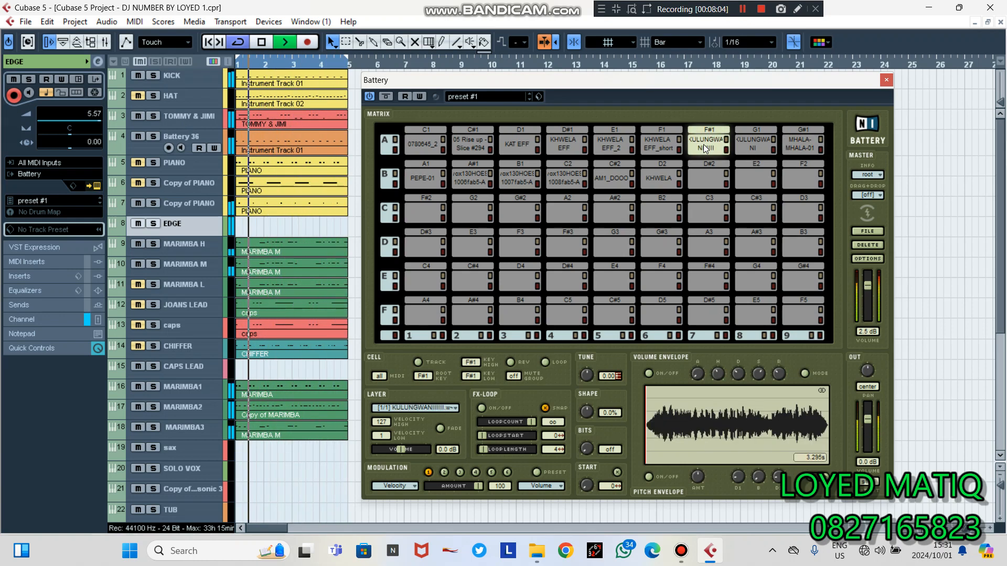
{"action": "left_click", "coordinate": [421, 180]}
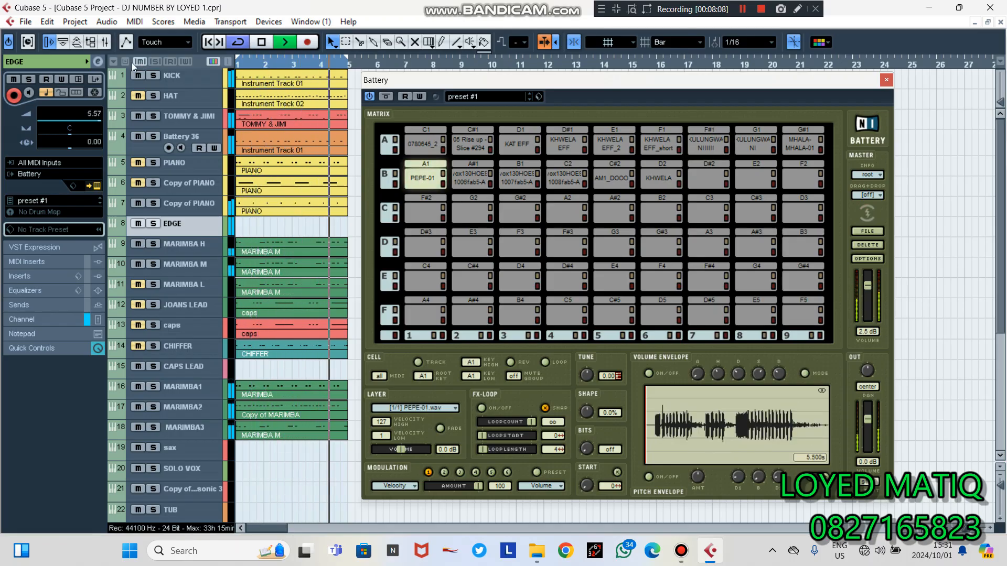